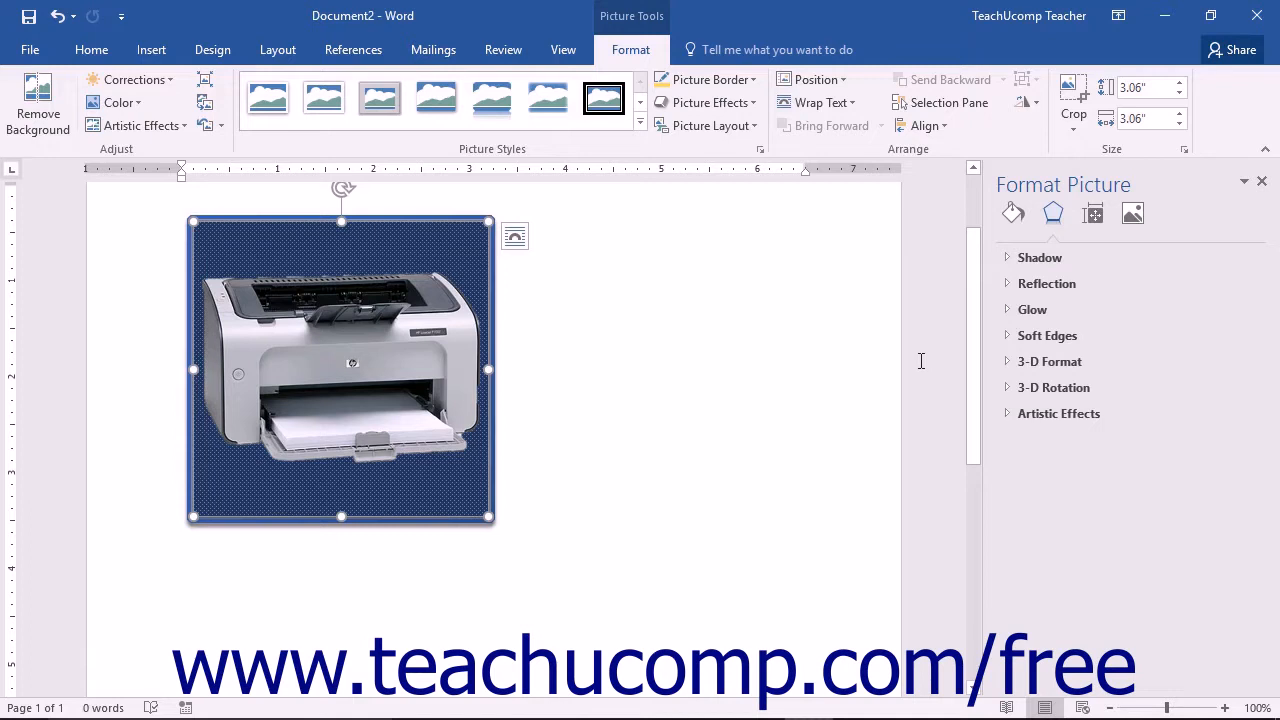
# Step: Apply the outer shadow preset in the first row's middle to the printer picture and set the shadow color to dark blue
pyautogui.click(1053, 216)
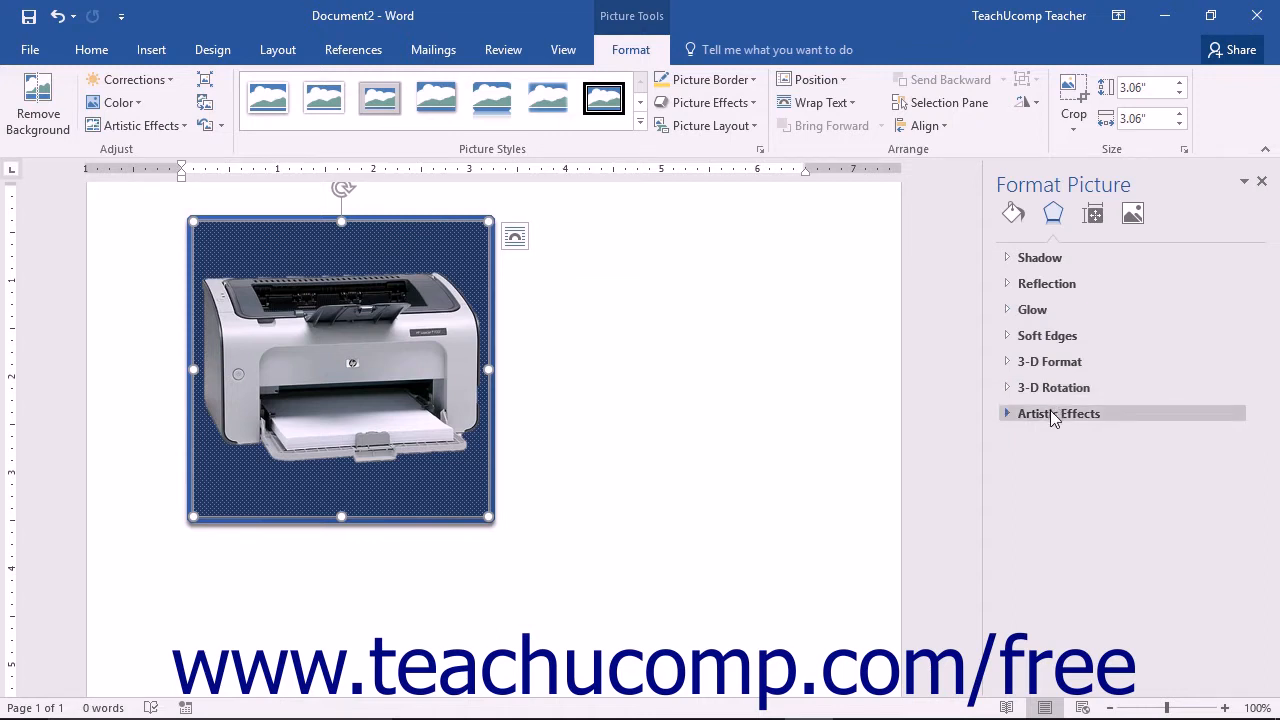
pyautogui.click(1049, 258)
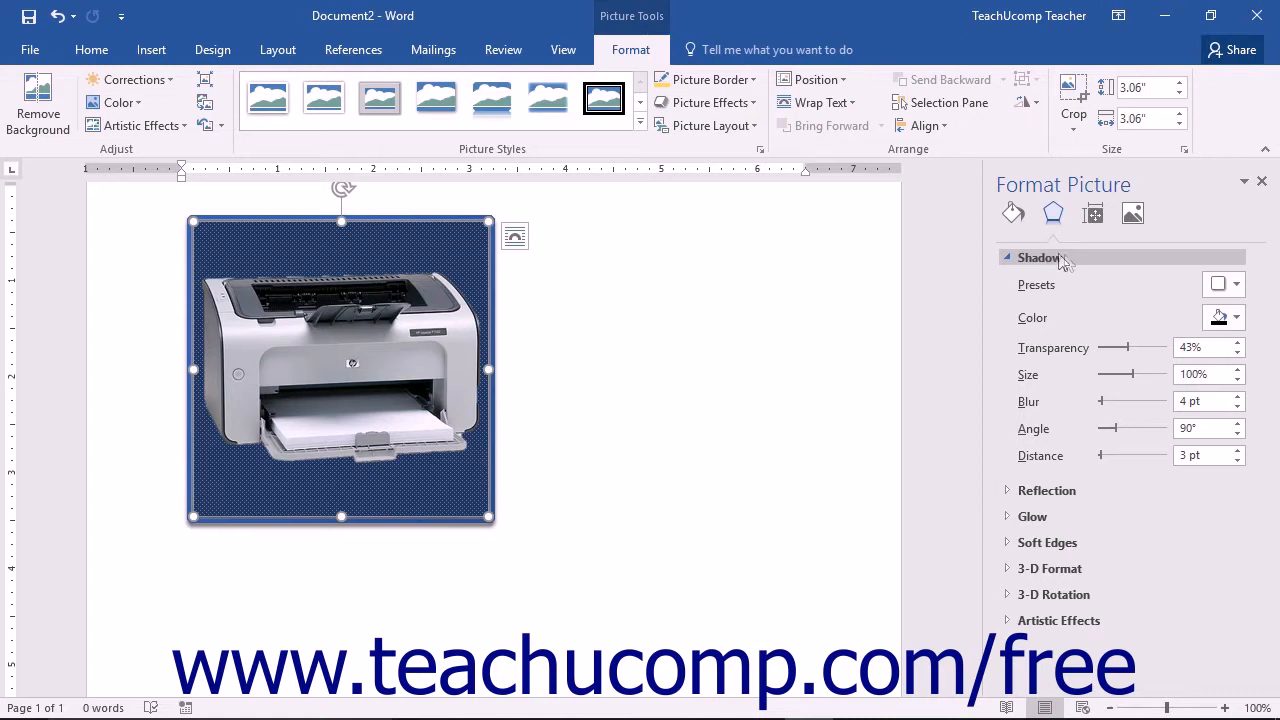
pyautogui.click(1233, 287)
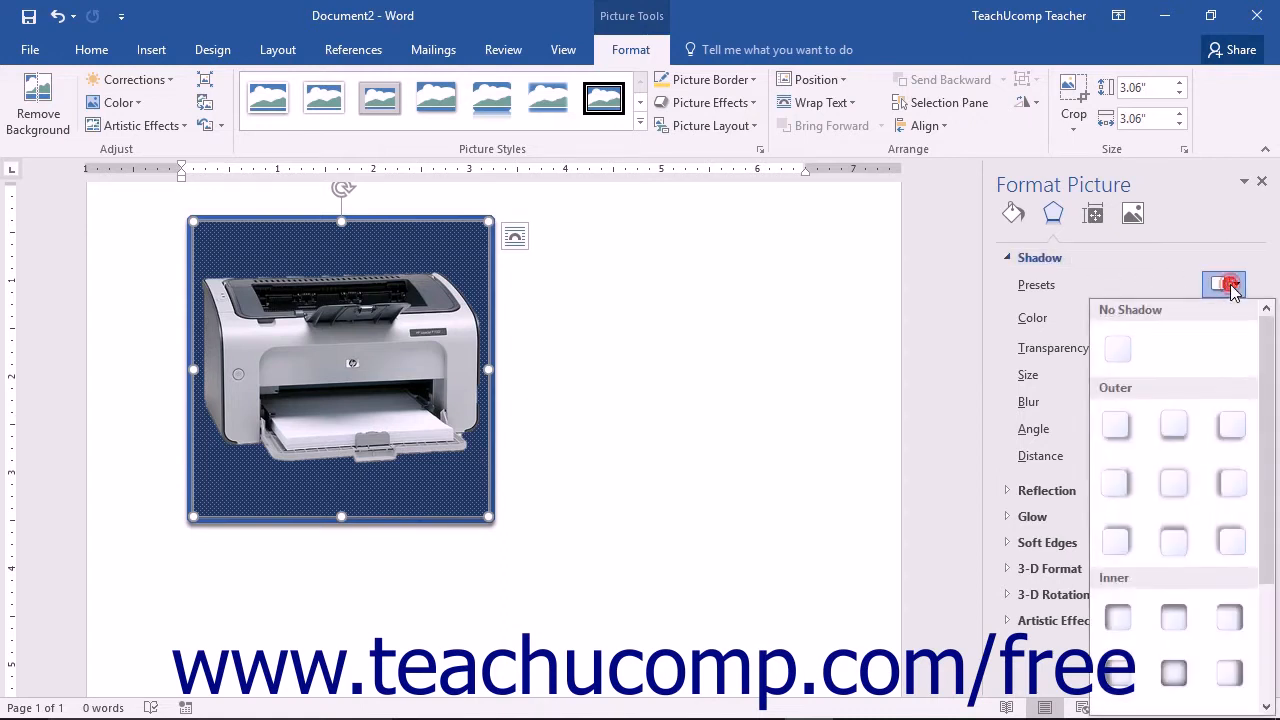
pyautogui.click(1174, 425)
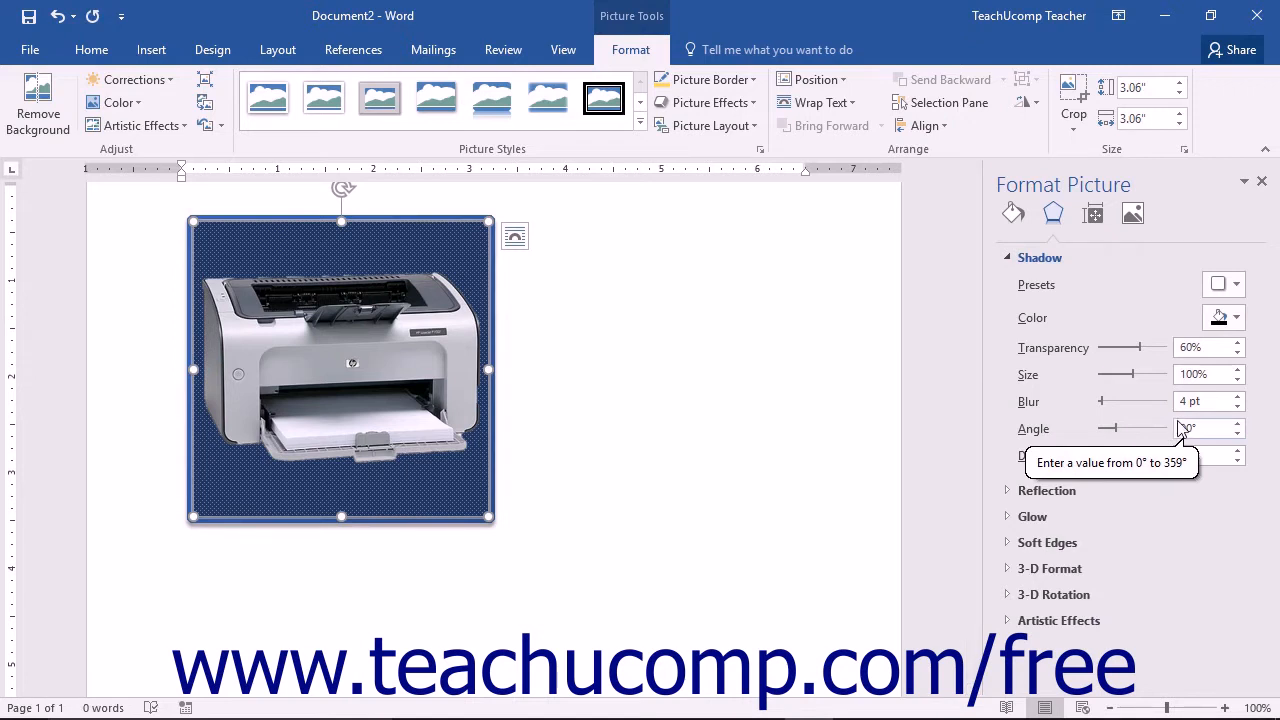
pyautogui.click(1220, 318)
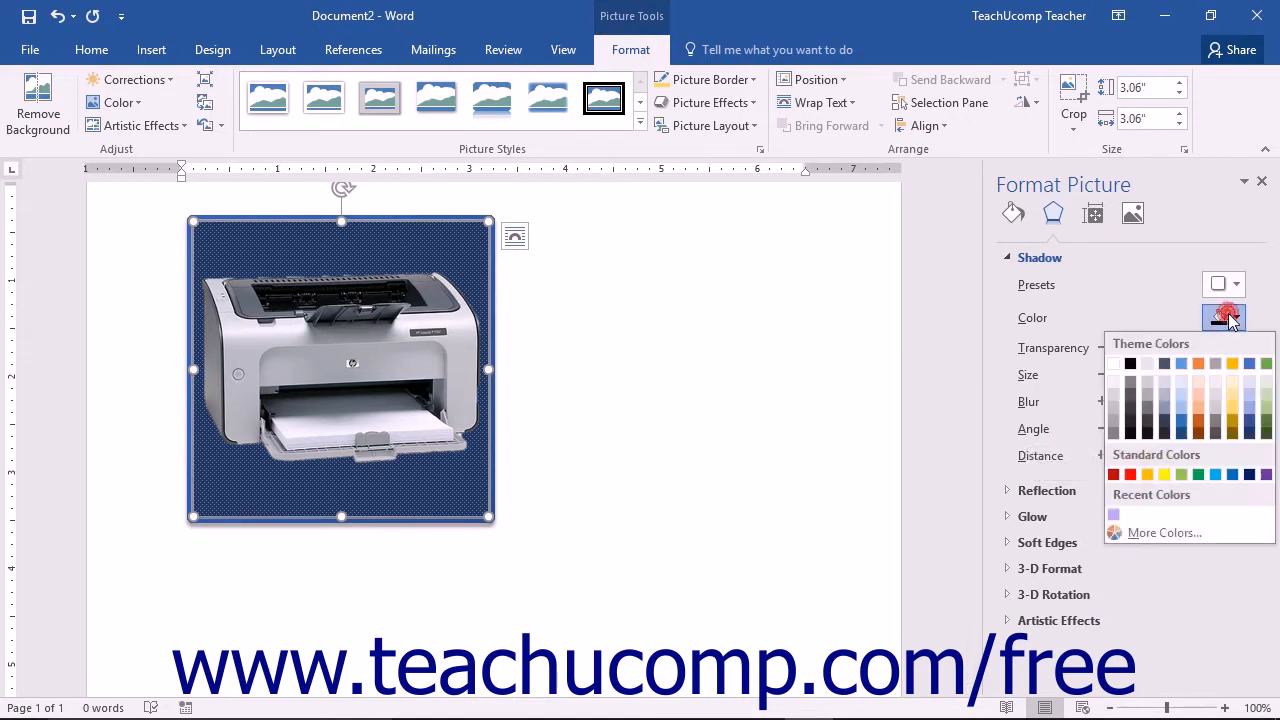
pyautogui.click(1183, 434)
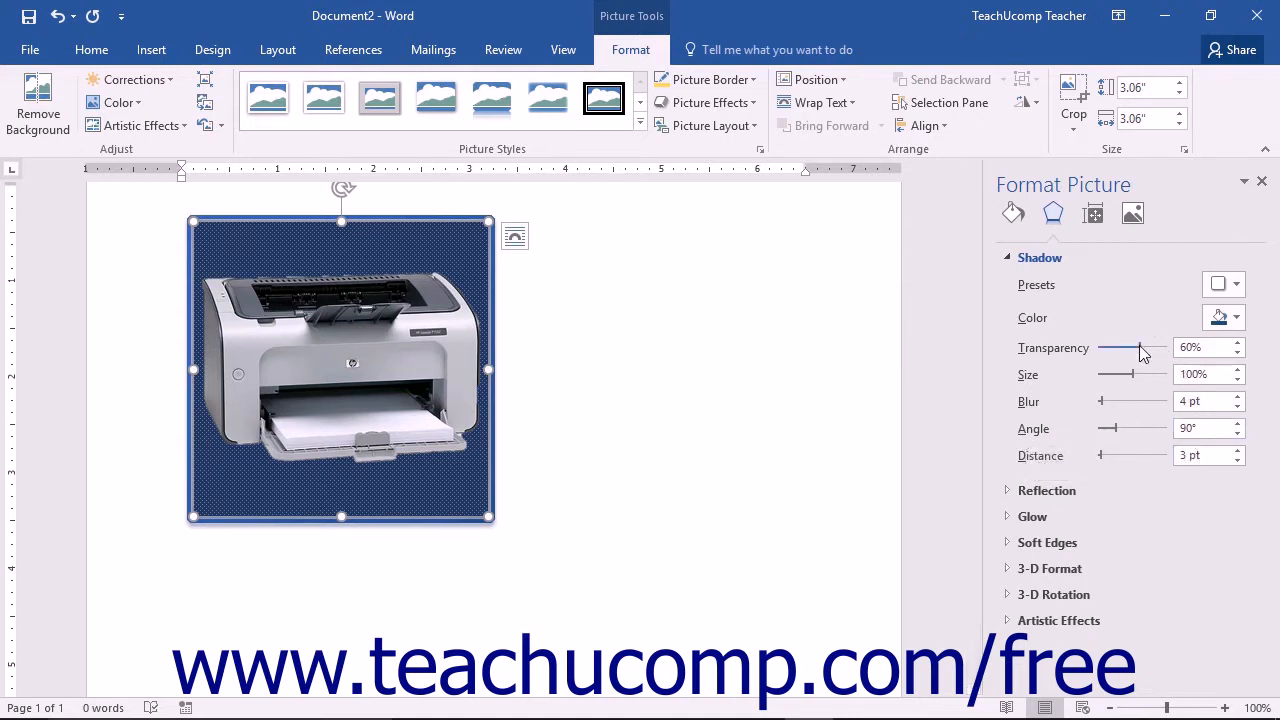
# Step: Adjust the picture's shadow to 54% transparency, 108% size, 11 pt blur, 100° angle and 6 pt distance
pyautogui.moveTo(1139, 345); pyautogui.dragTo(1135, 346)
pyautogui.moveTo(1133, 375); pyautogui.dragTo(1136, 375)
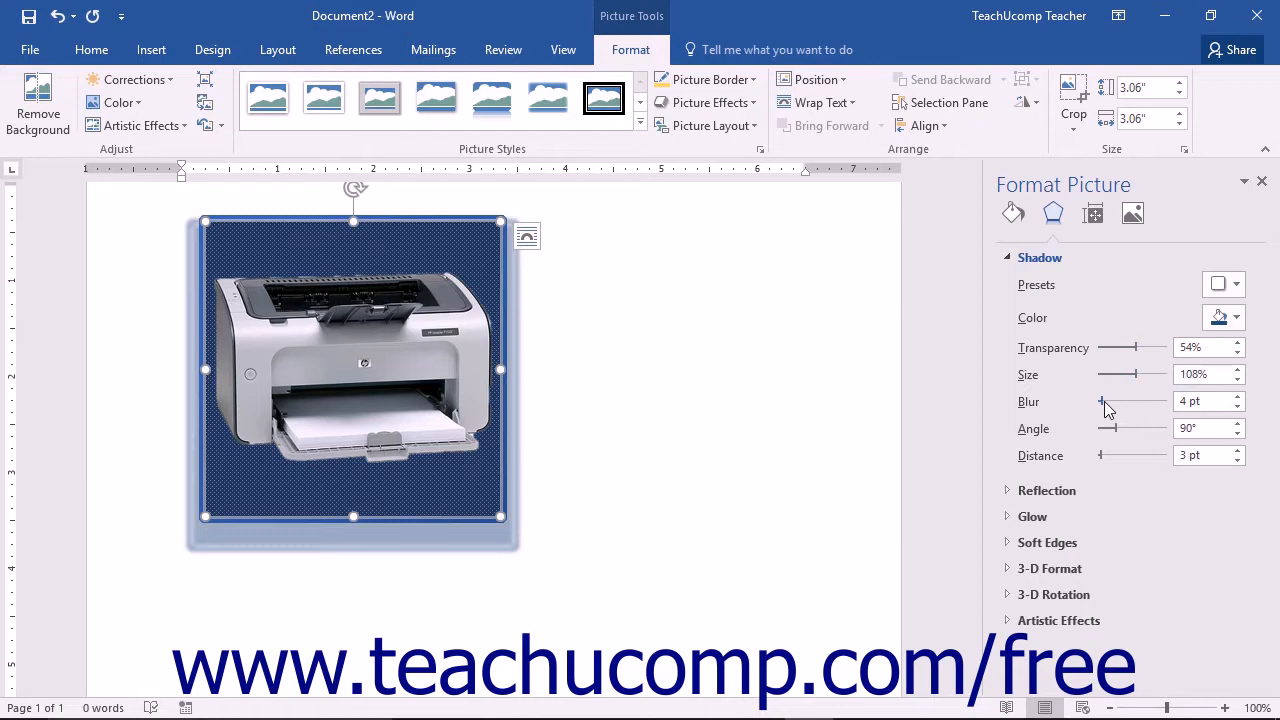
pyautogui.moveTo(1104, 401); pyautogui.dragTo(1109, 401)
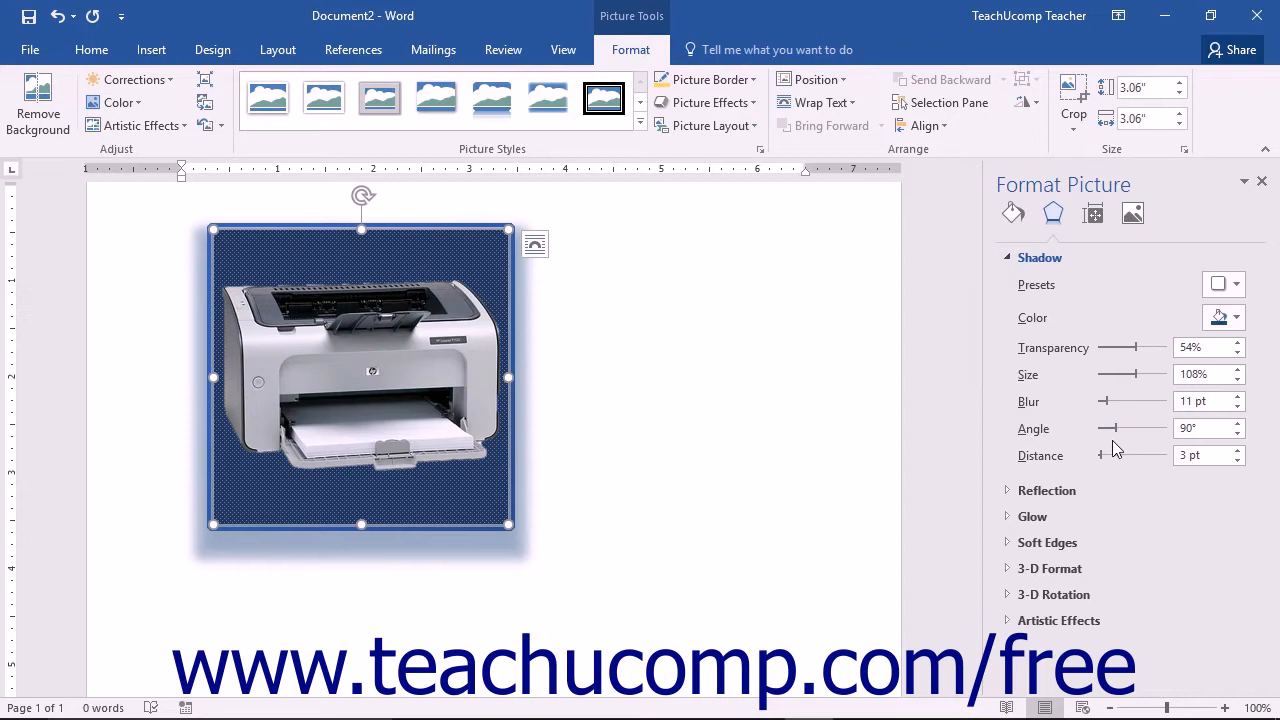
pyautogui.moveTo(1115, 429); pyautogui.dragTo(1123, 430)
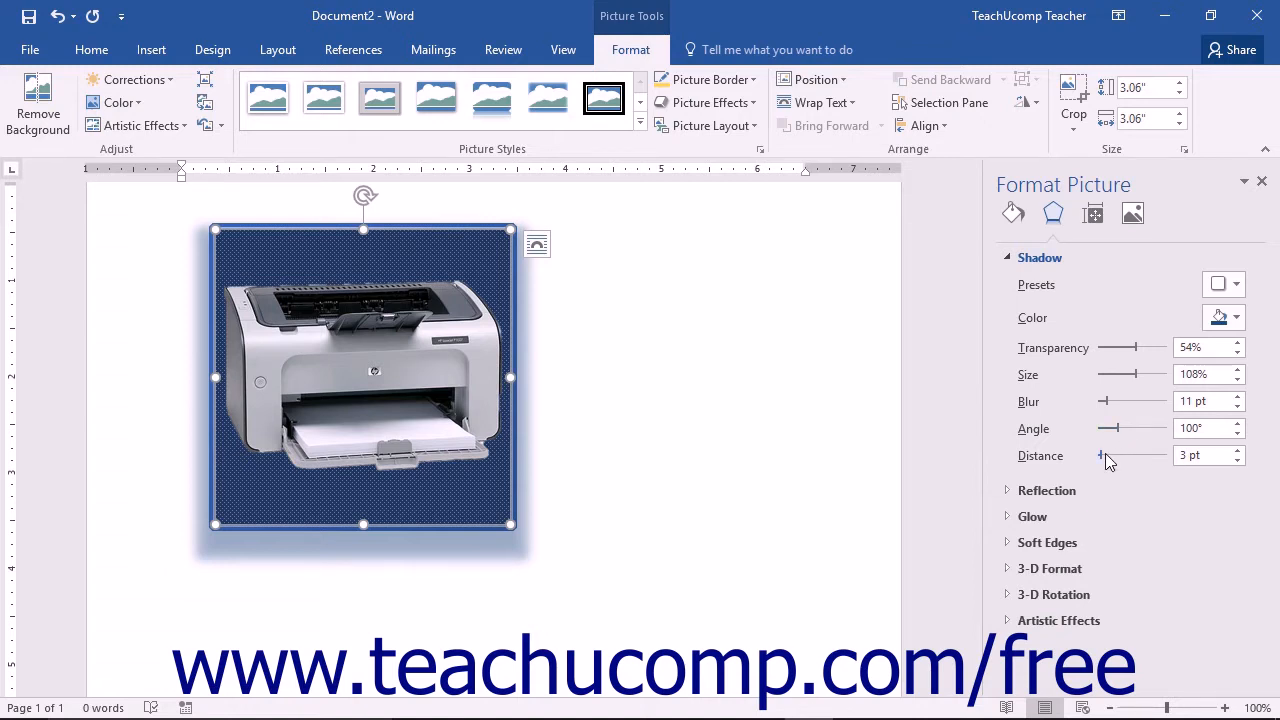
pyautogui.click(1105, 455)
pyautogui.click(1110, 455)
pyautogui.click(1110, 455)
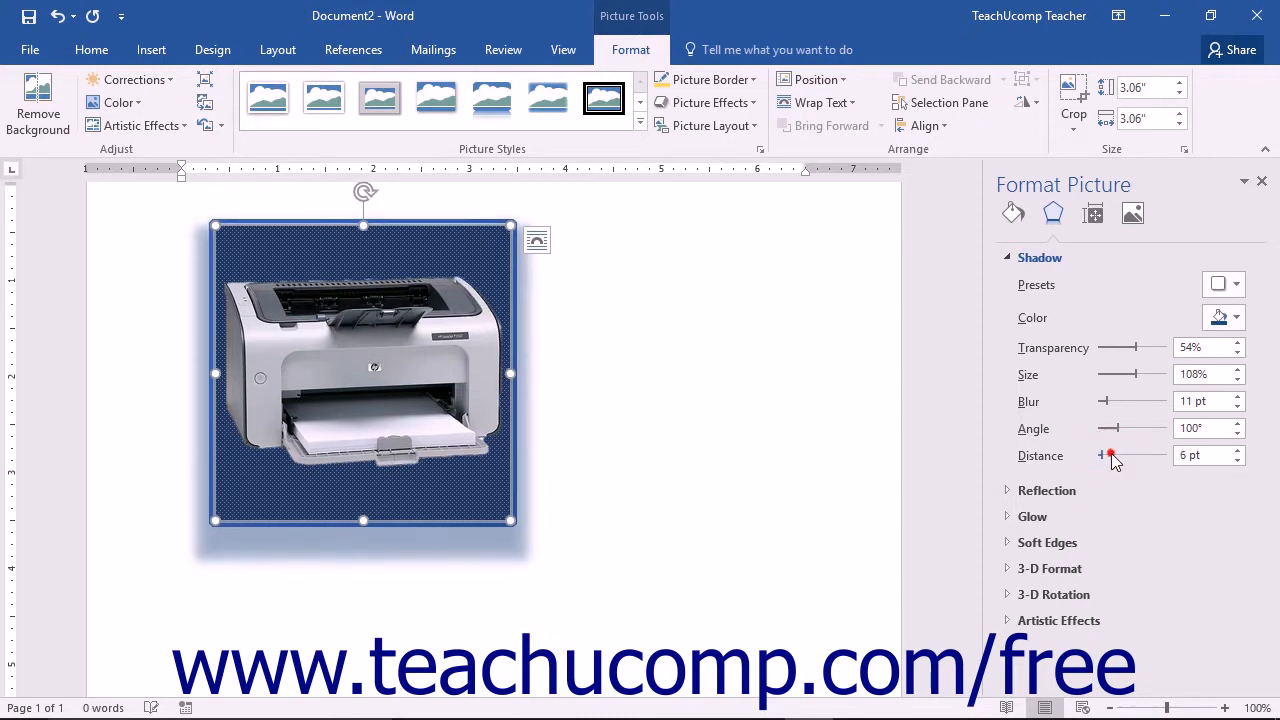
# Step: Undo all the recent shadow changes on the picture and collapse the Shadow settings
pyautogui.click(74, 16)
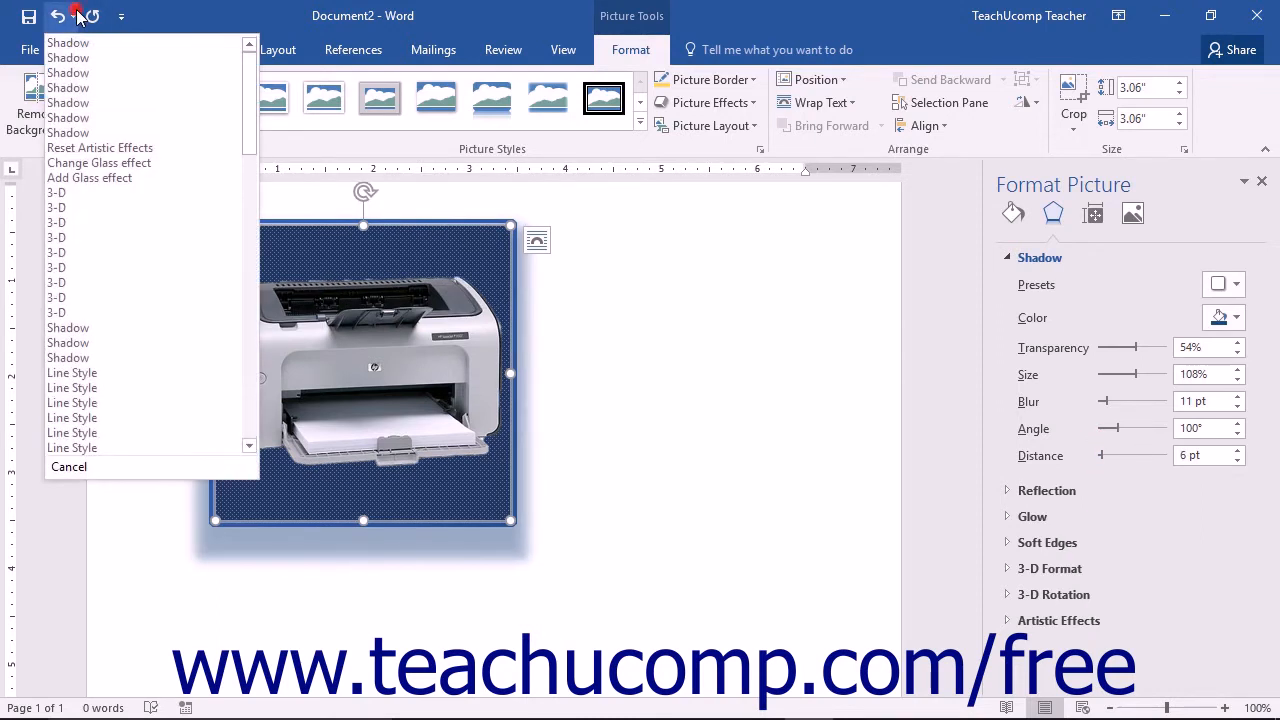
pyautogui.click(72, 130)
pyautogui.click(1038, 258)
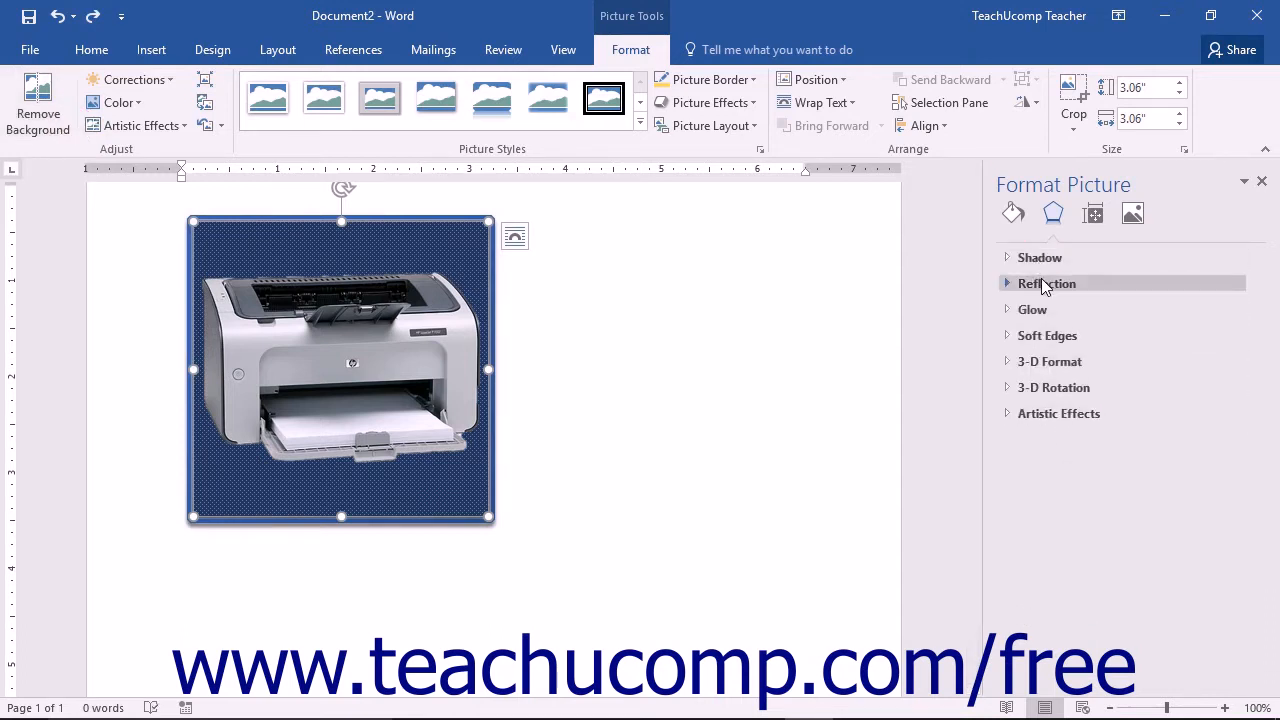
# Step: Try the reflection preset with 50% transparency, 90% size, 0.5 pt blur and 4 pt distance on the picture, and undo it
pyautogui.click(1041, 280)
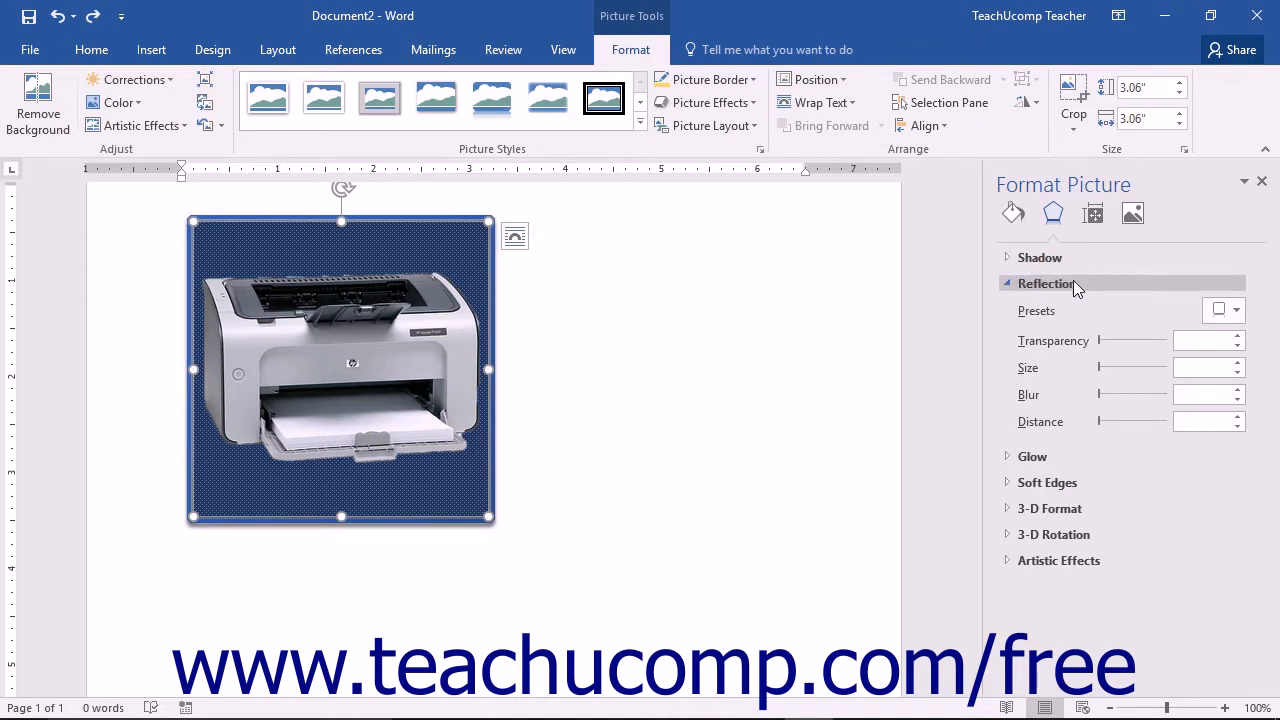
pyautogui.click(1226, 314)
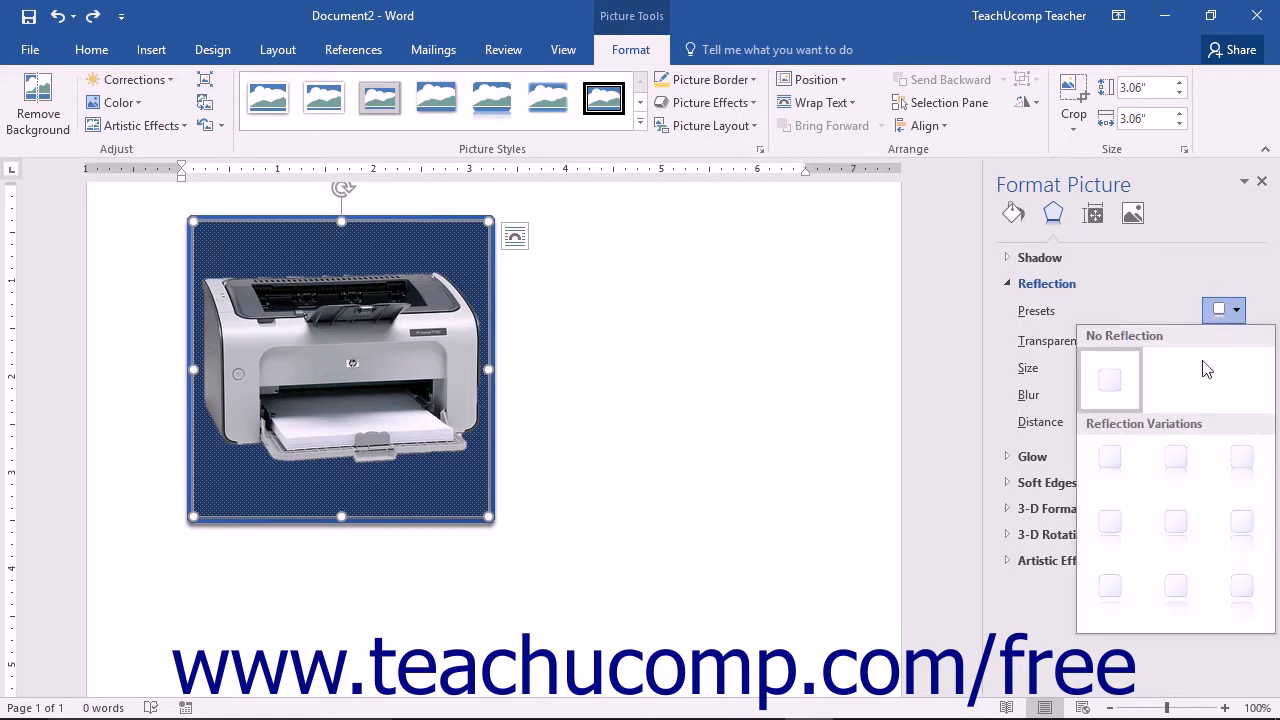
pyautogui.click(1233, 525)
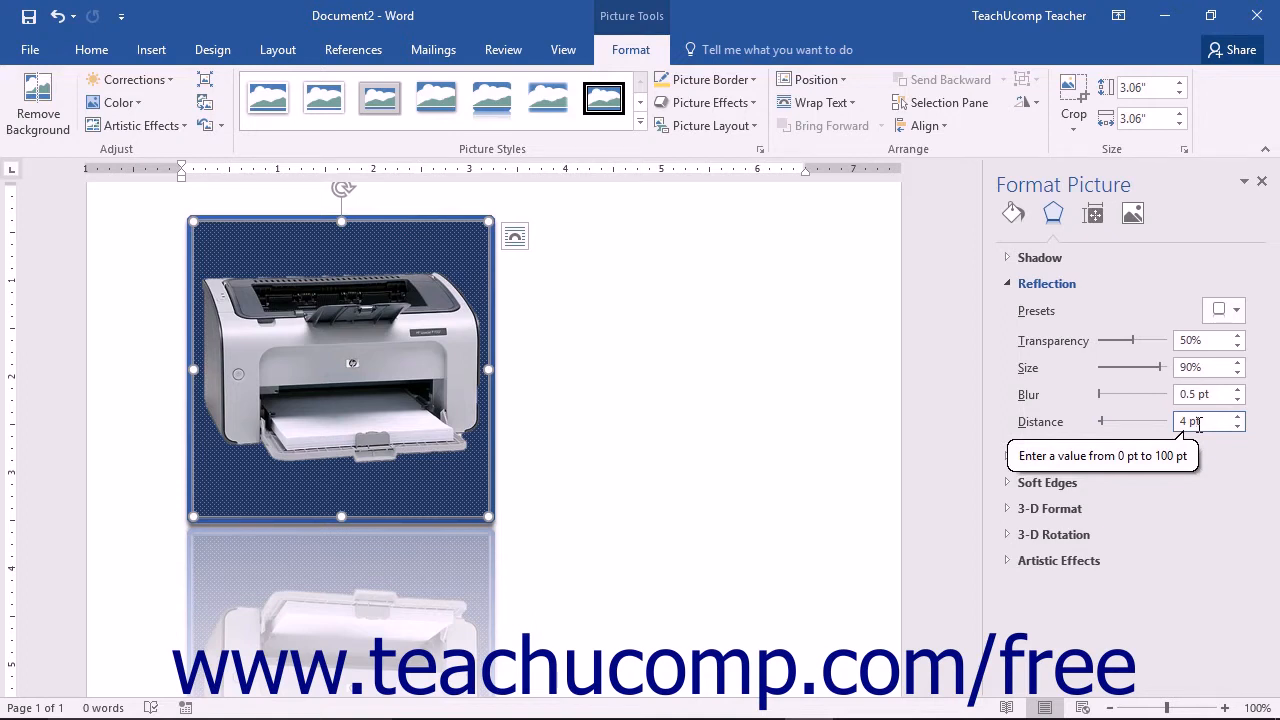
pyautogui.click(60, 17)
pyautogui.click(1047, 285)
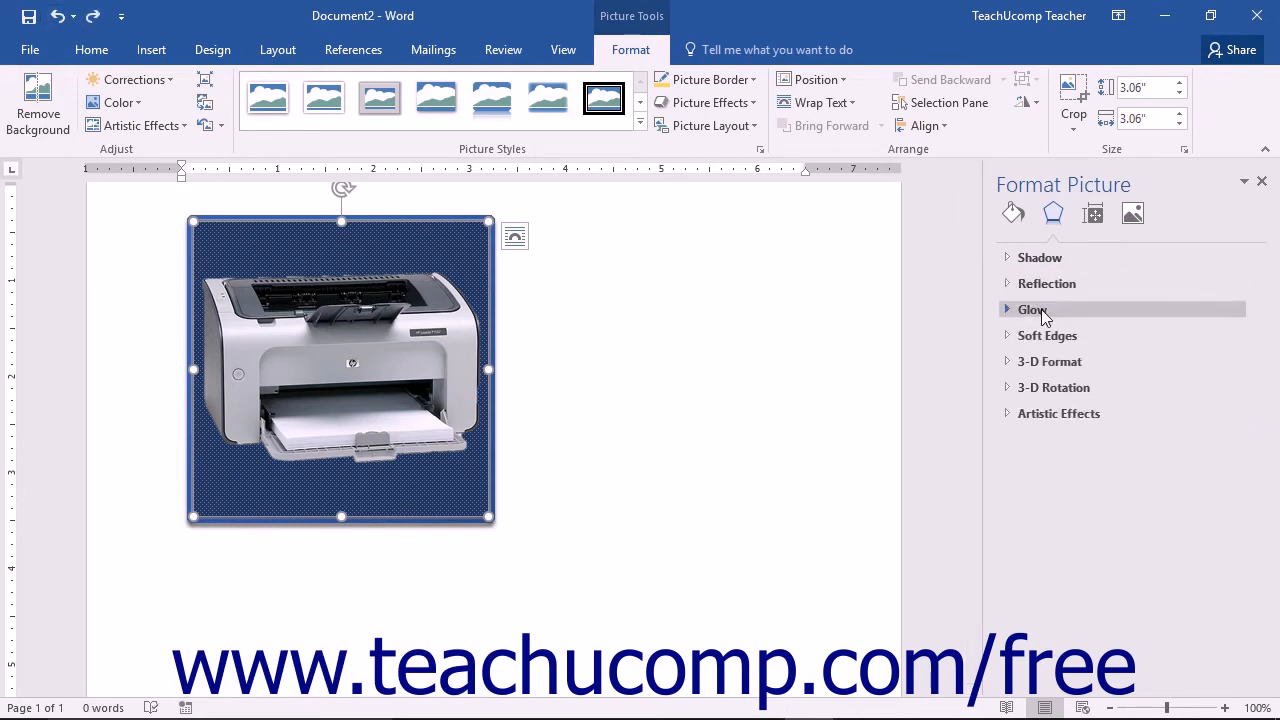
# Step: Apply the largest blue glow preset to the picture, recolor the glow gold and set its size to 20 pt
pyautogui.click(1041, 309)
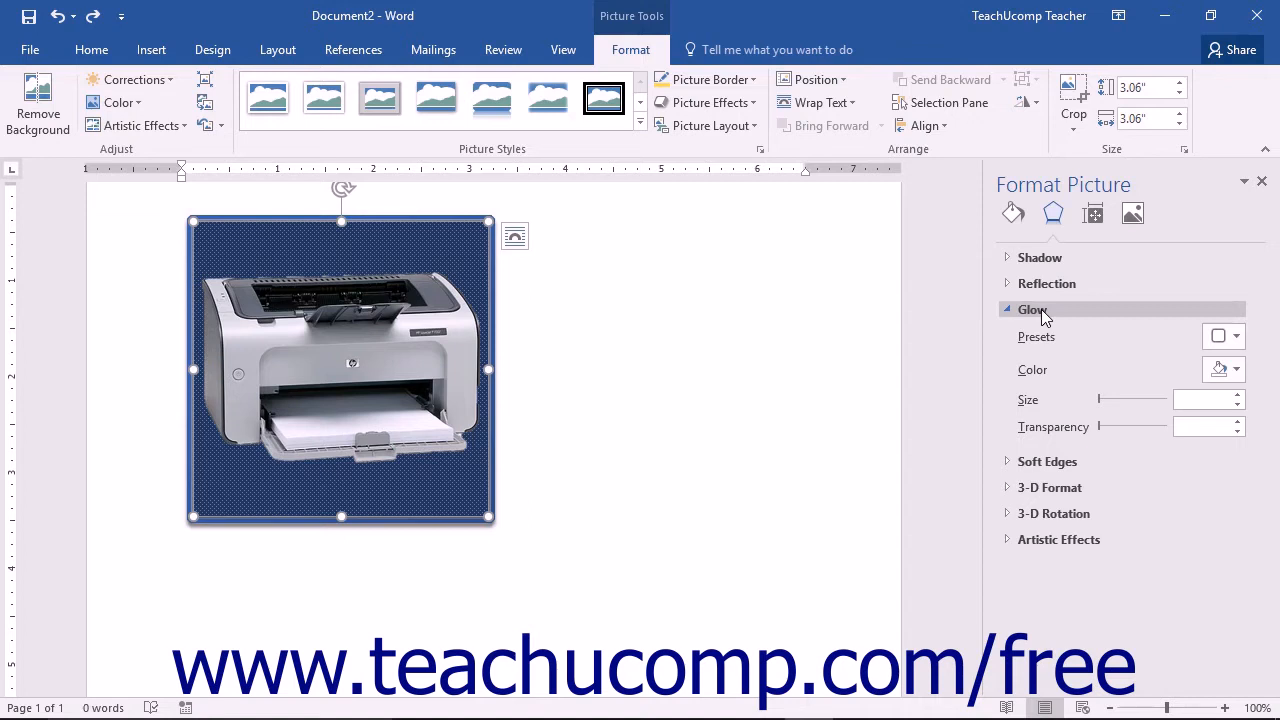
pyautogui.click(1220, 338)
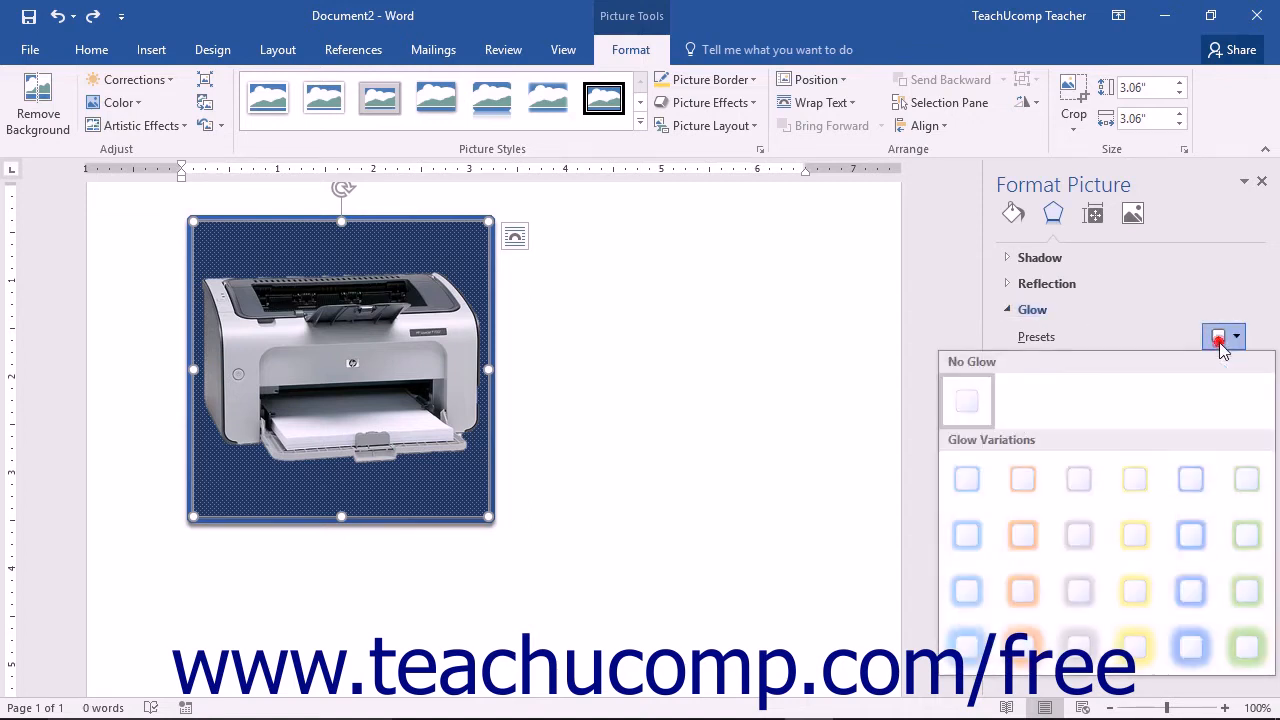
pyautogui.click(1197, 645)
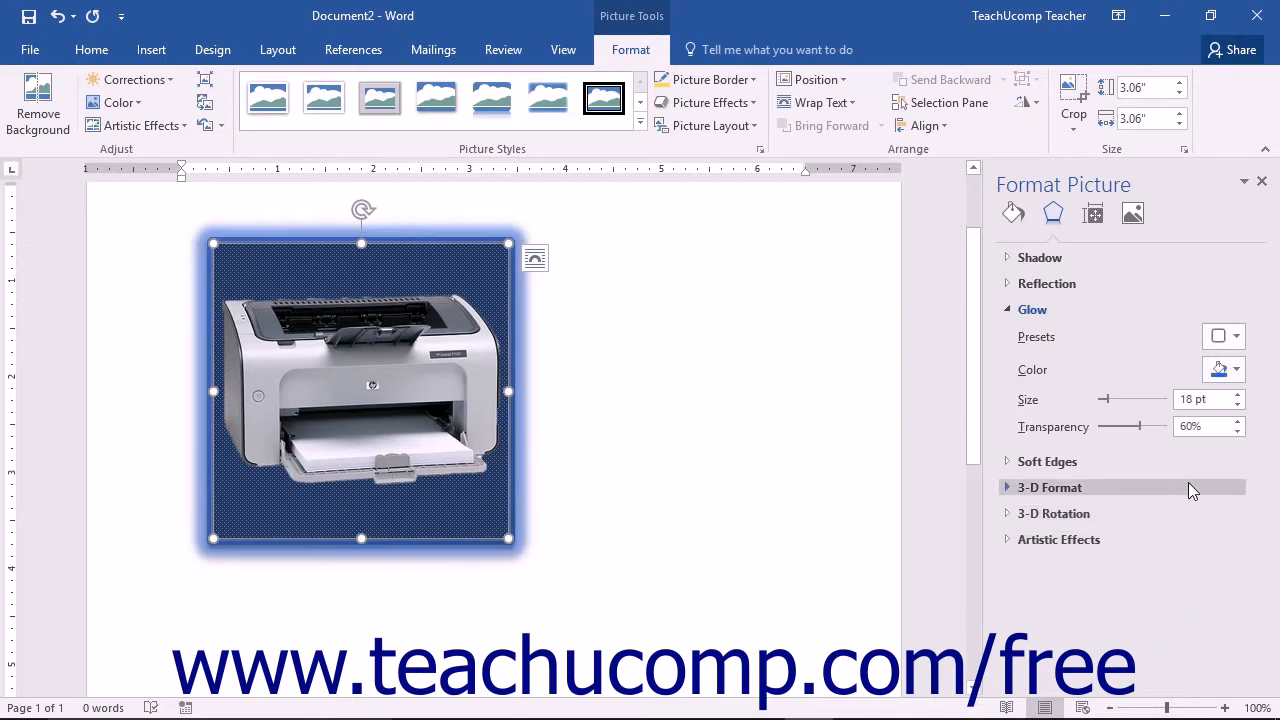
pyautogui.click(1236, 370)
pyautogui.click(1147, 527)
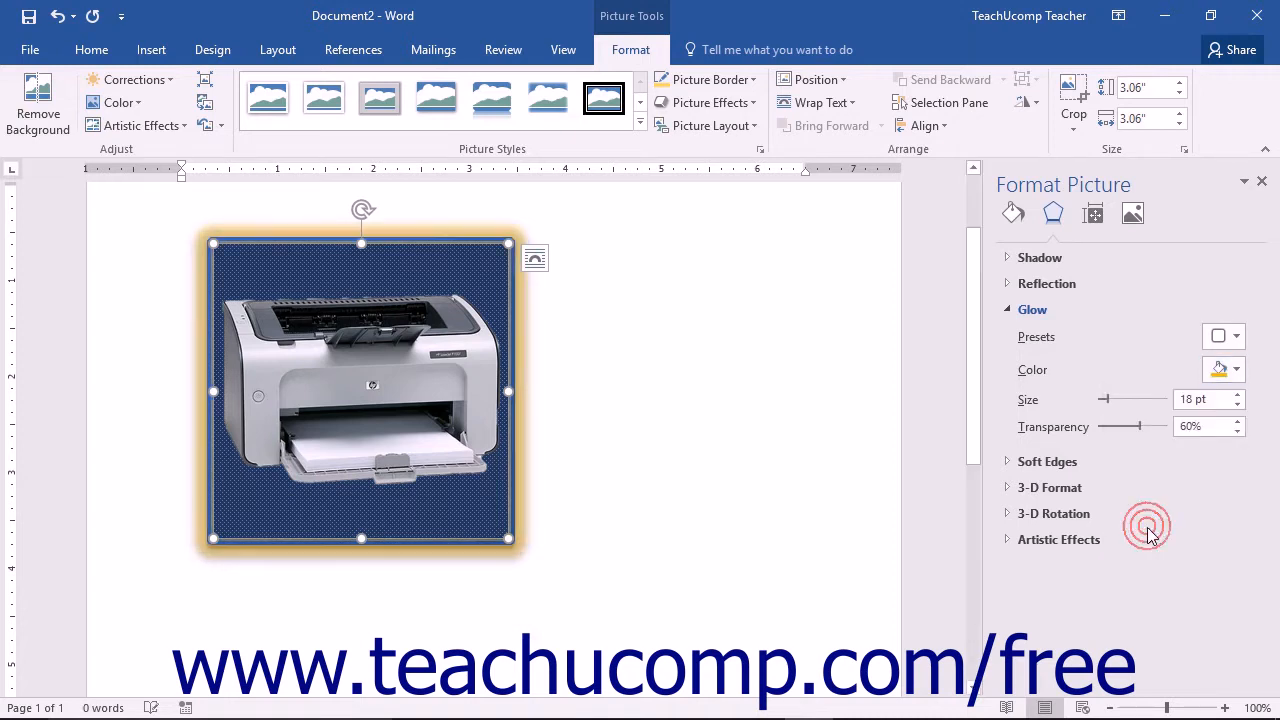
pyautogui.click(1119, 399)
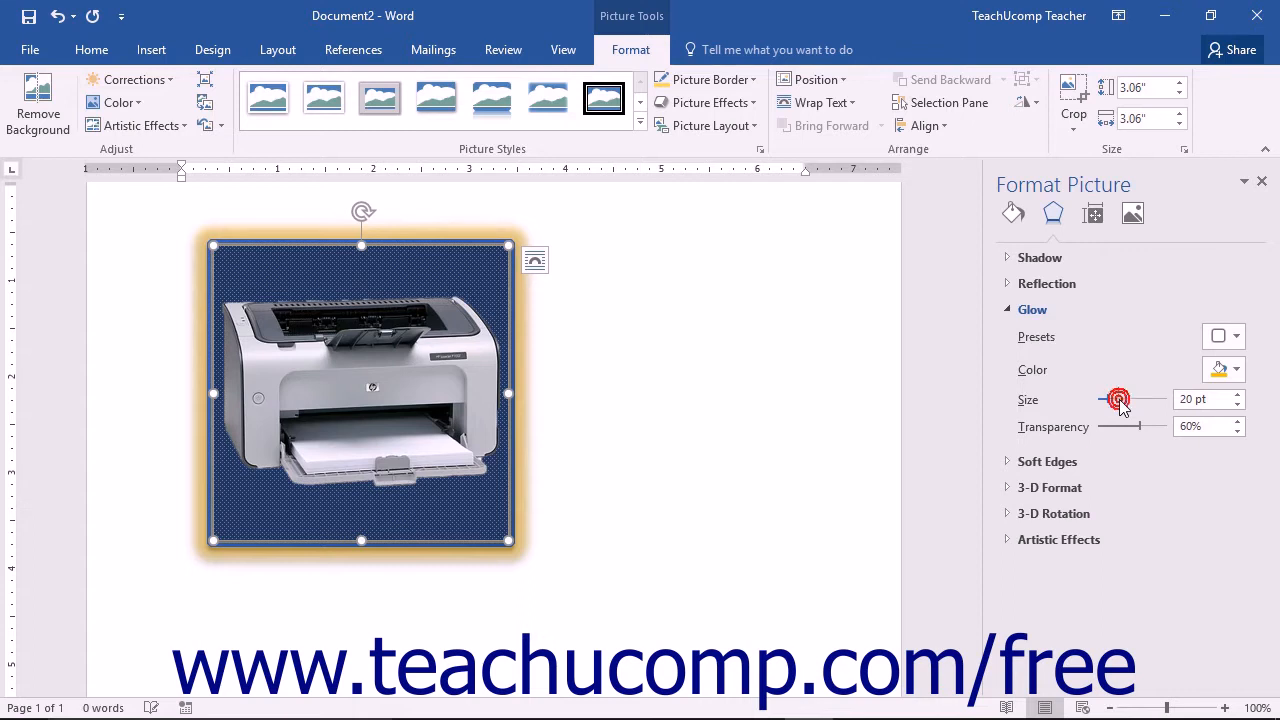
# Step: Undo the picture's glow preset, color and size changes and collapse the Glow settings
pyautogui.click(73, 16)
pyautogui.click(66, 72)
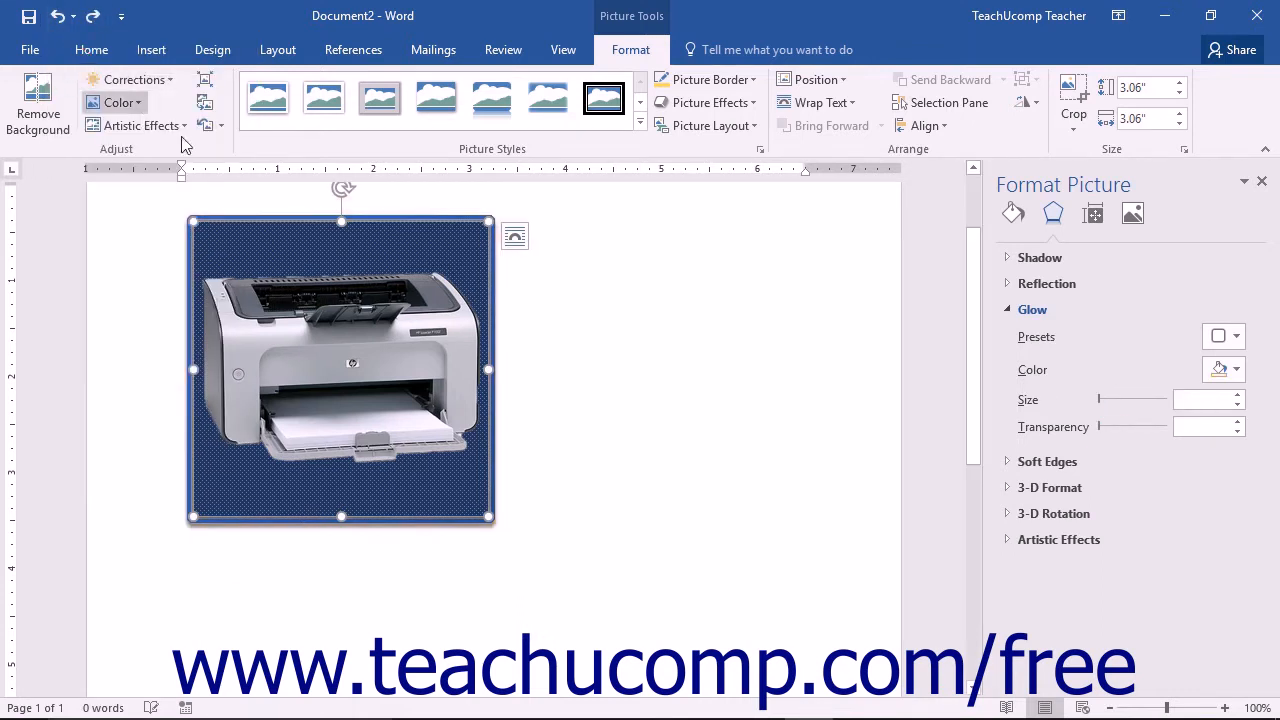
pyautogui.click(1033, 311)
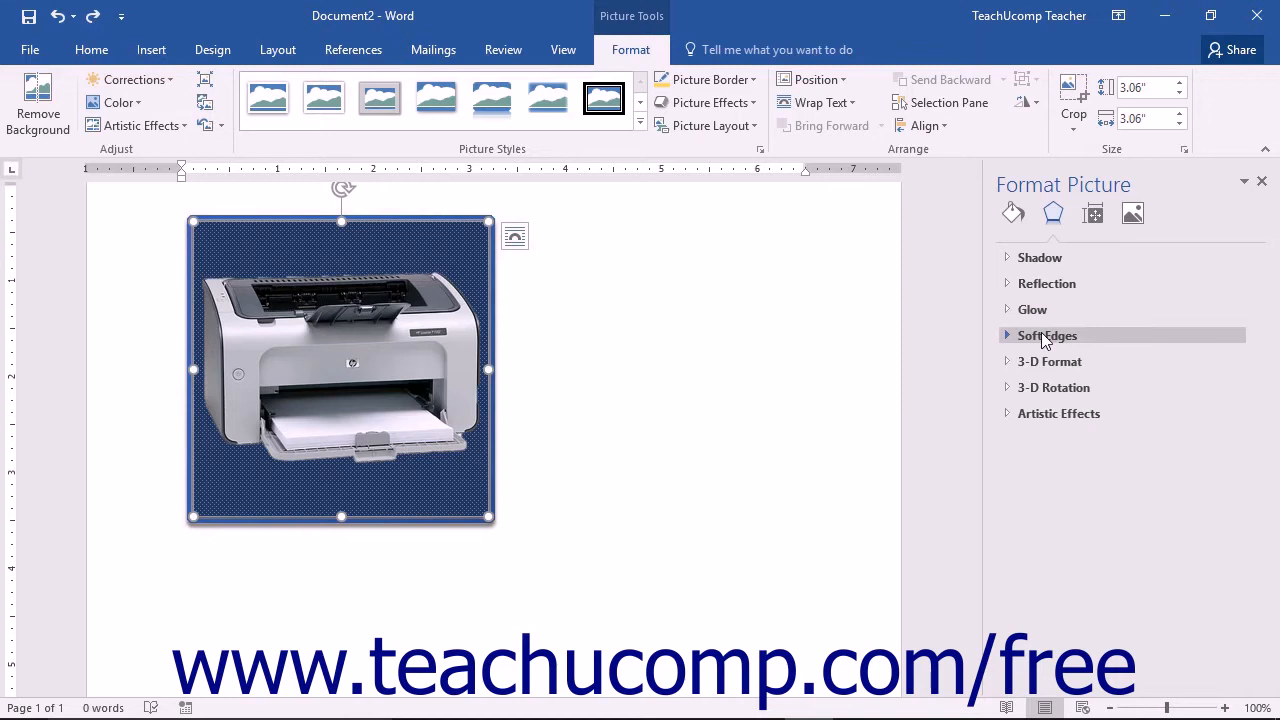
# Step: Apply the 10 pt Soft Edges preset to the picture
pyautogui.click(1041, 332)
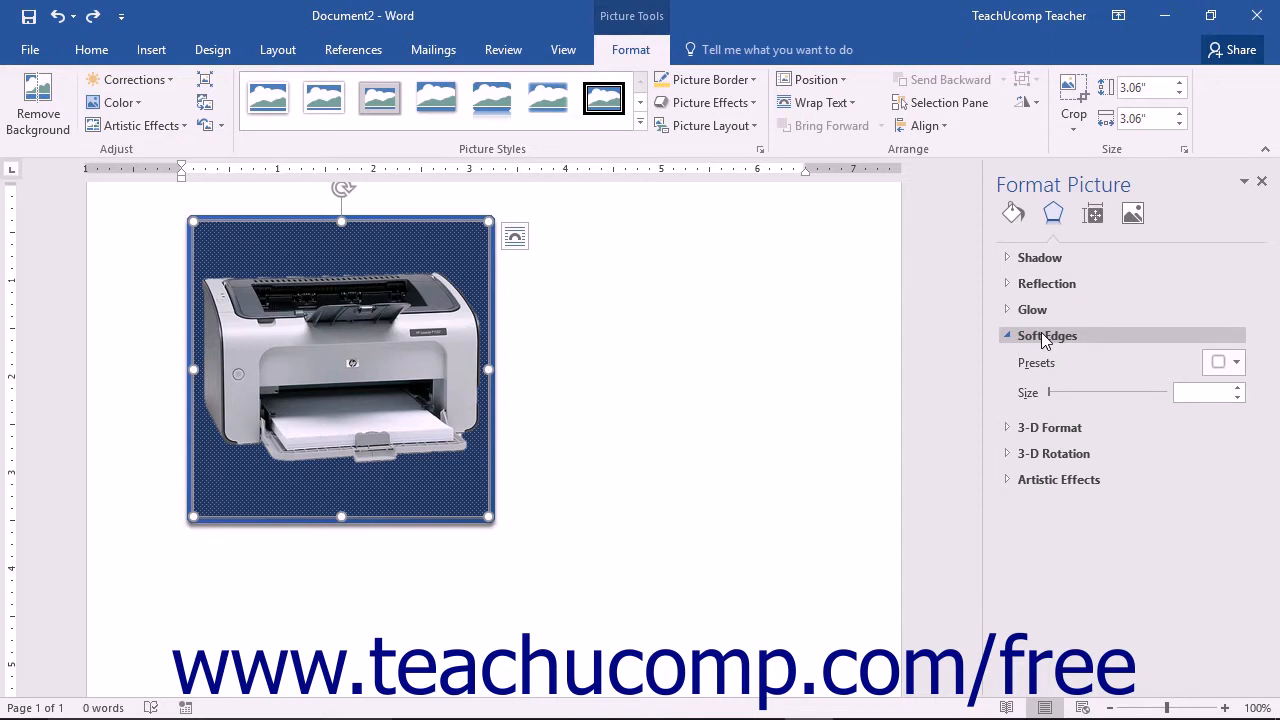
pyautogui.click(1220, 363)
pyautogui.click(1199, 575)
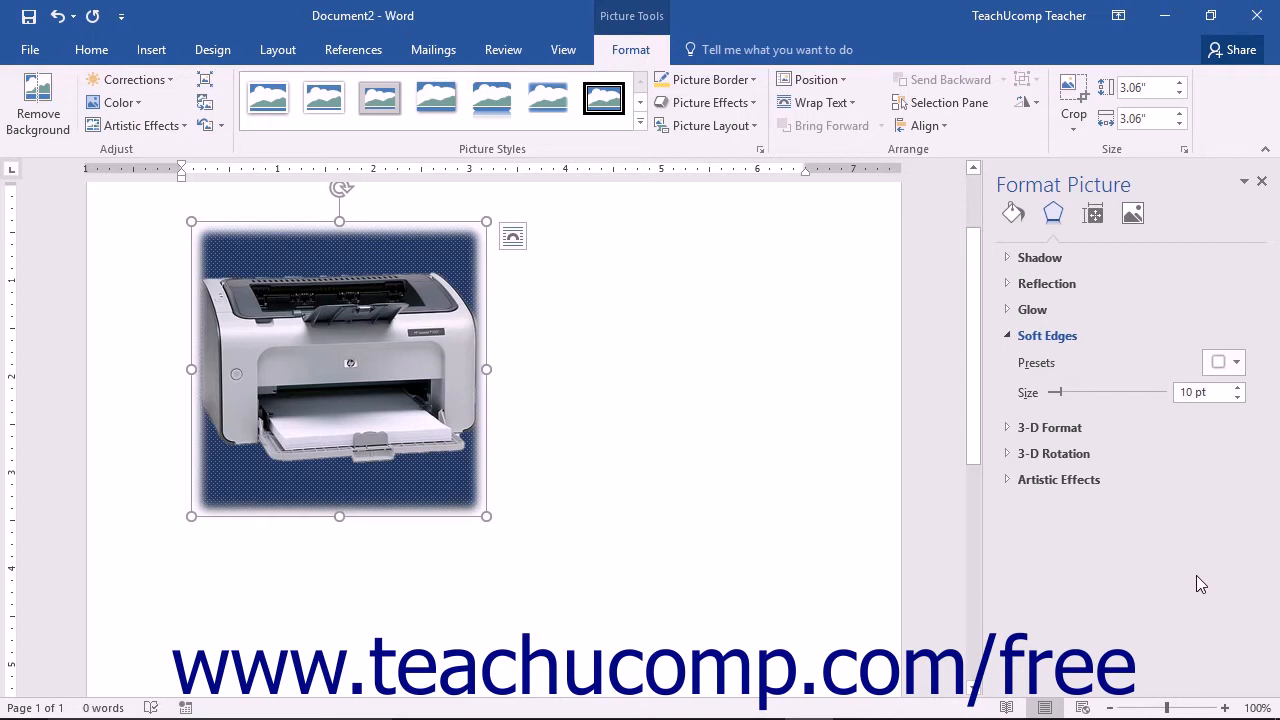
pyautogui.click(1191, 393)
pyautogui.click(1067, 399)
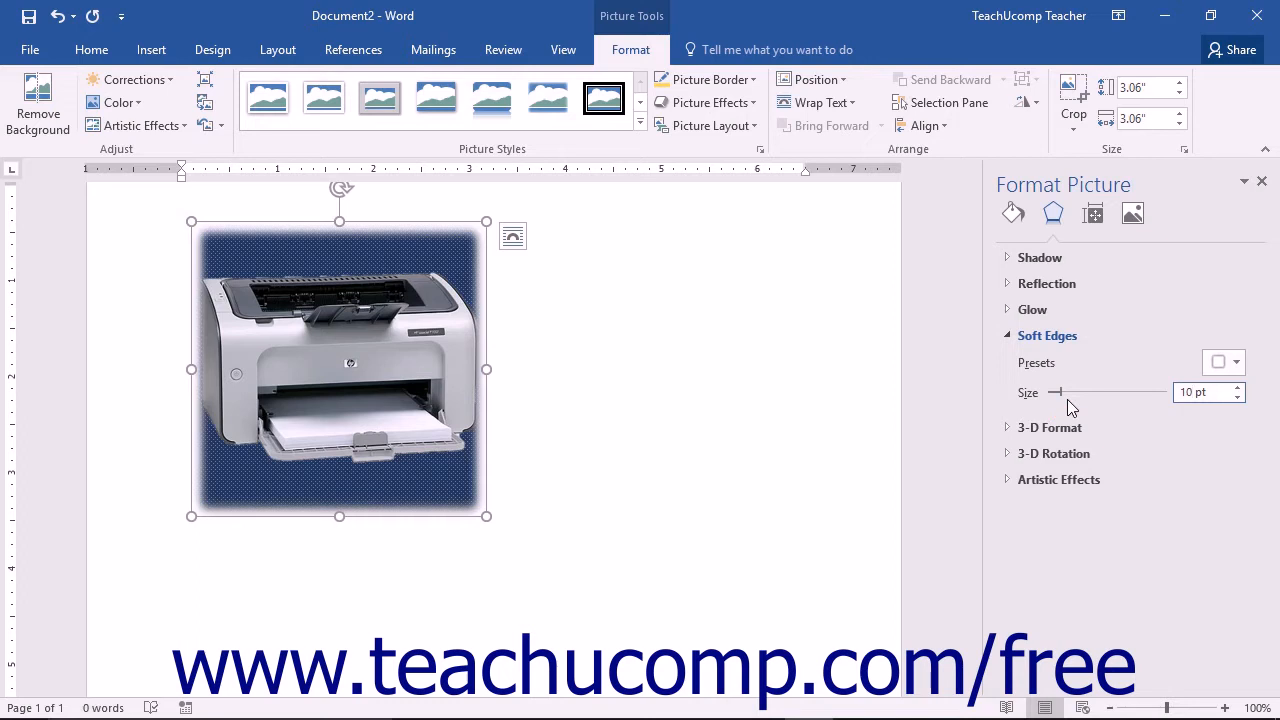
# Step: Undo the soft edges on the picture and collapse the Soft Edges settings
pyautogui.click(73, 17)
pyautogui.click(74, 40)
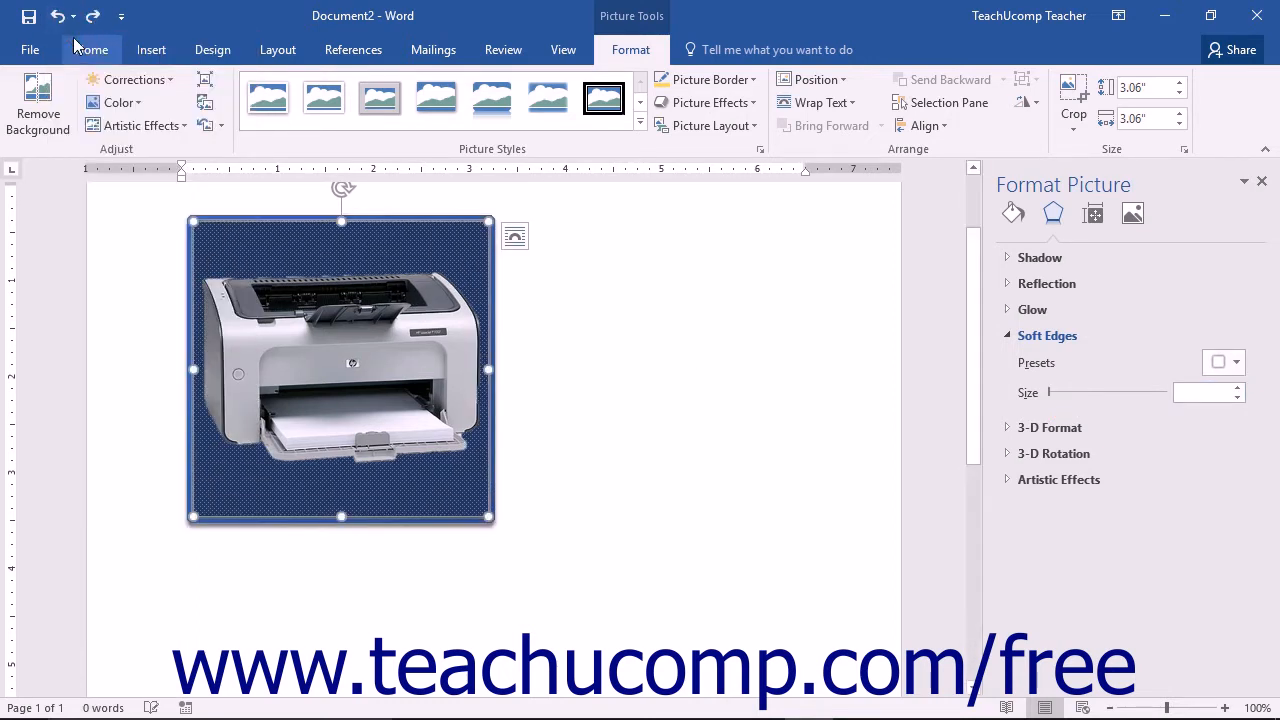
pyautogui.click(1036, 337)
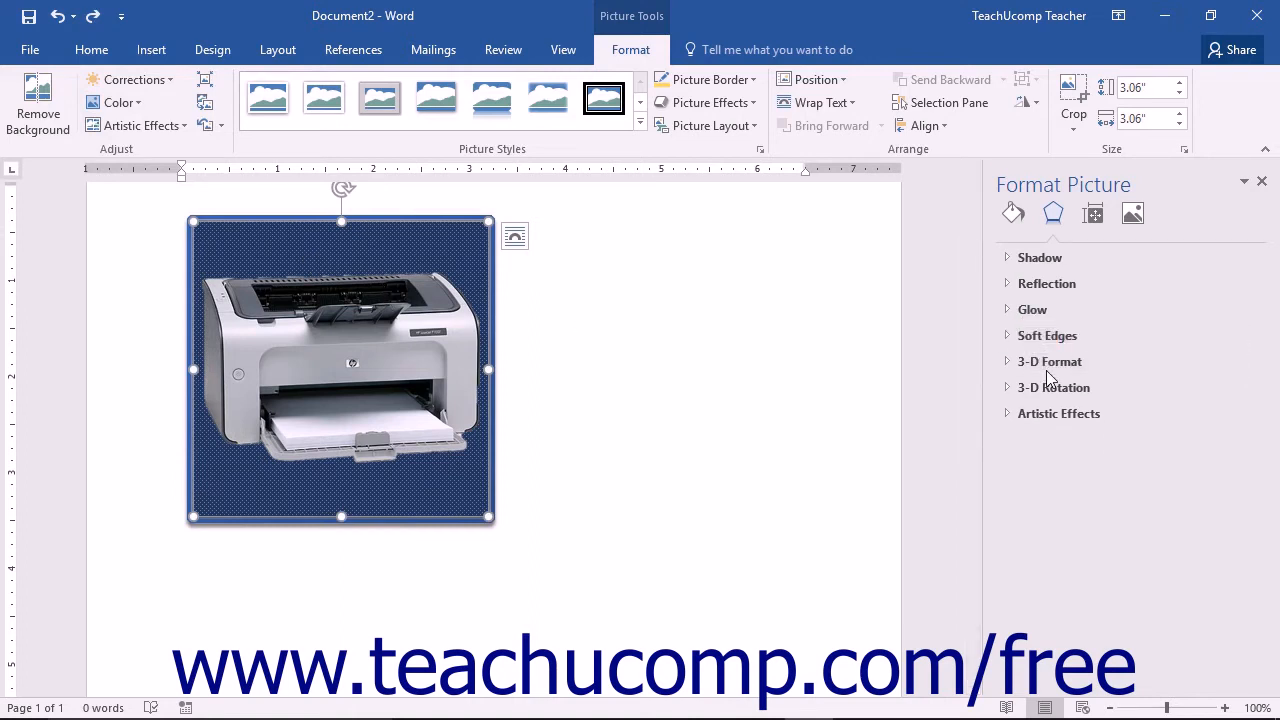
# Step: In the 3-D Format settings, apply the second row's first top bevel preset to the picture, with 6 pt width and height
pyautogui.click(1045, 362)
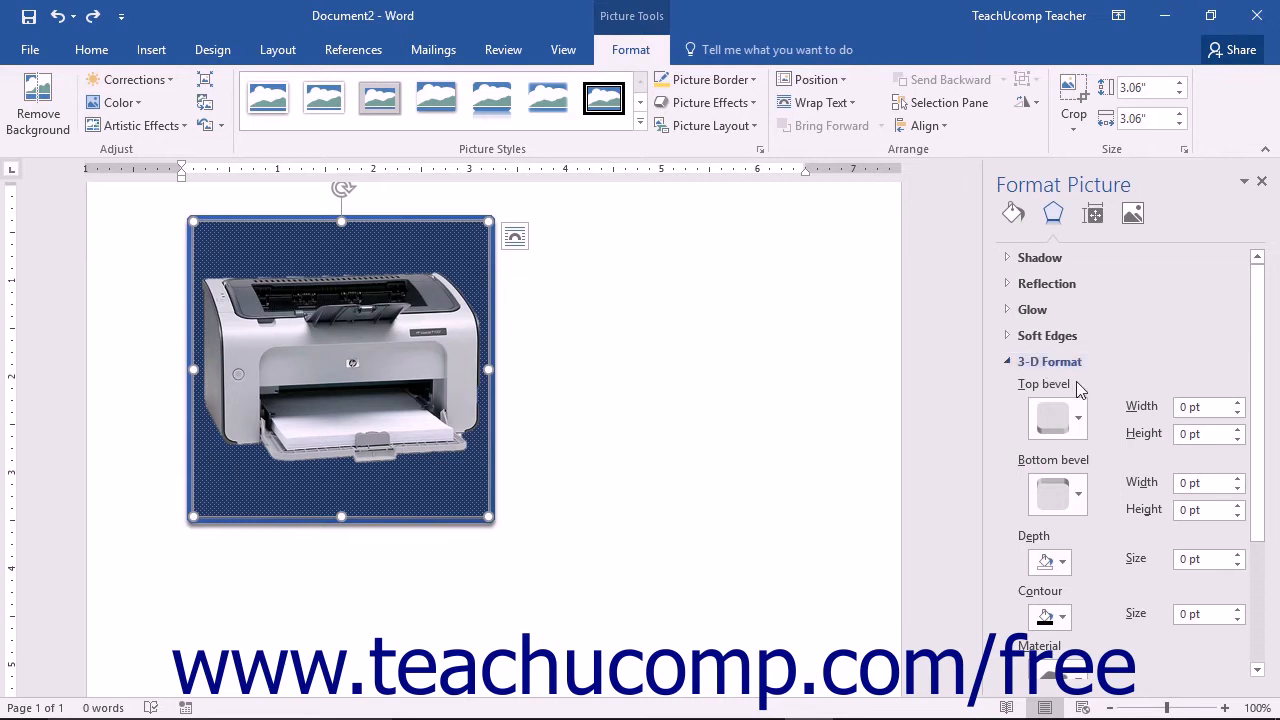
pyautogui.click(1077, 423)
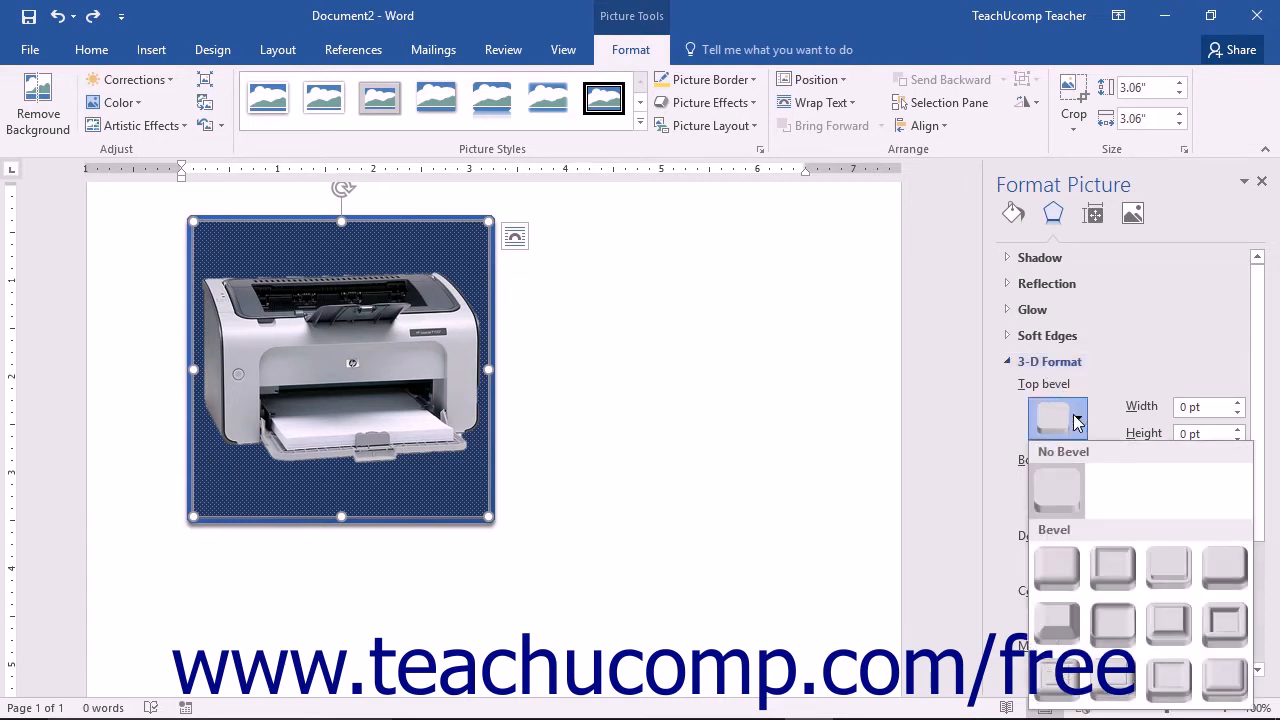
pyautogui.click(1075, 422)
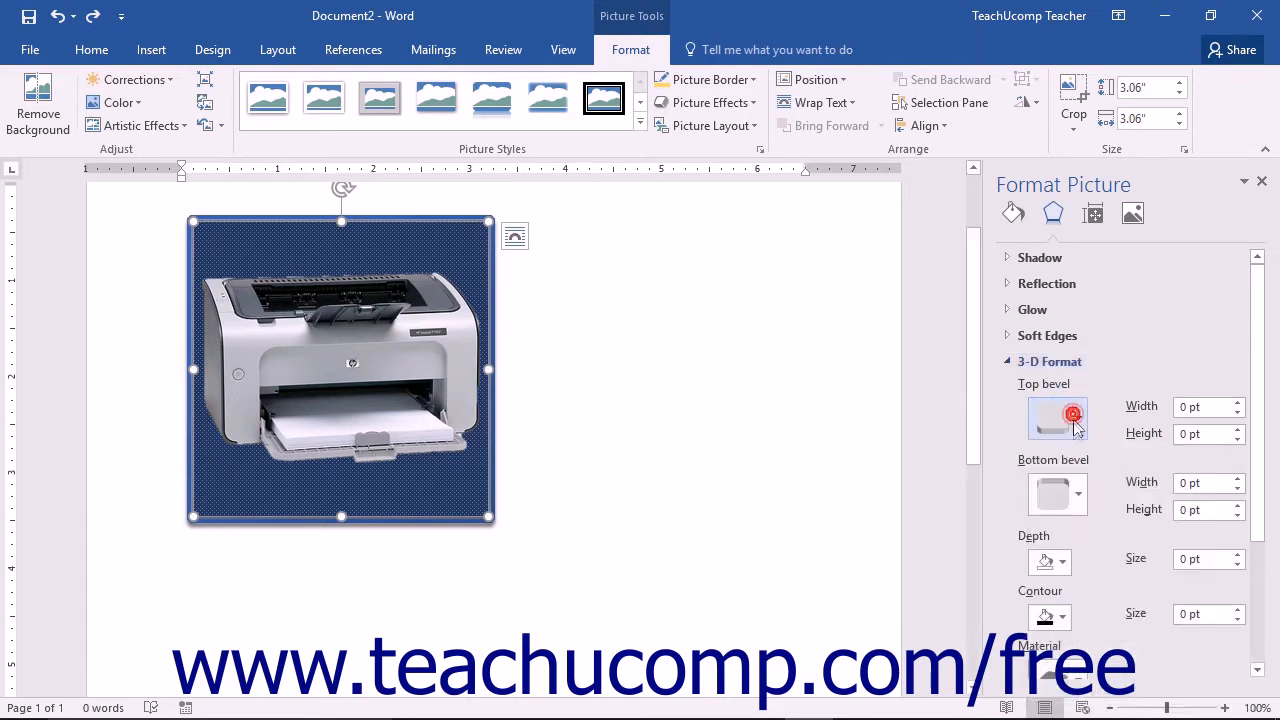
pyautogui.click(1075, 500)
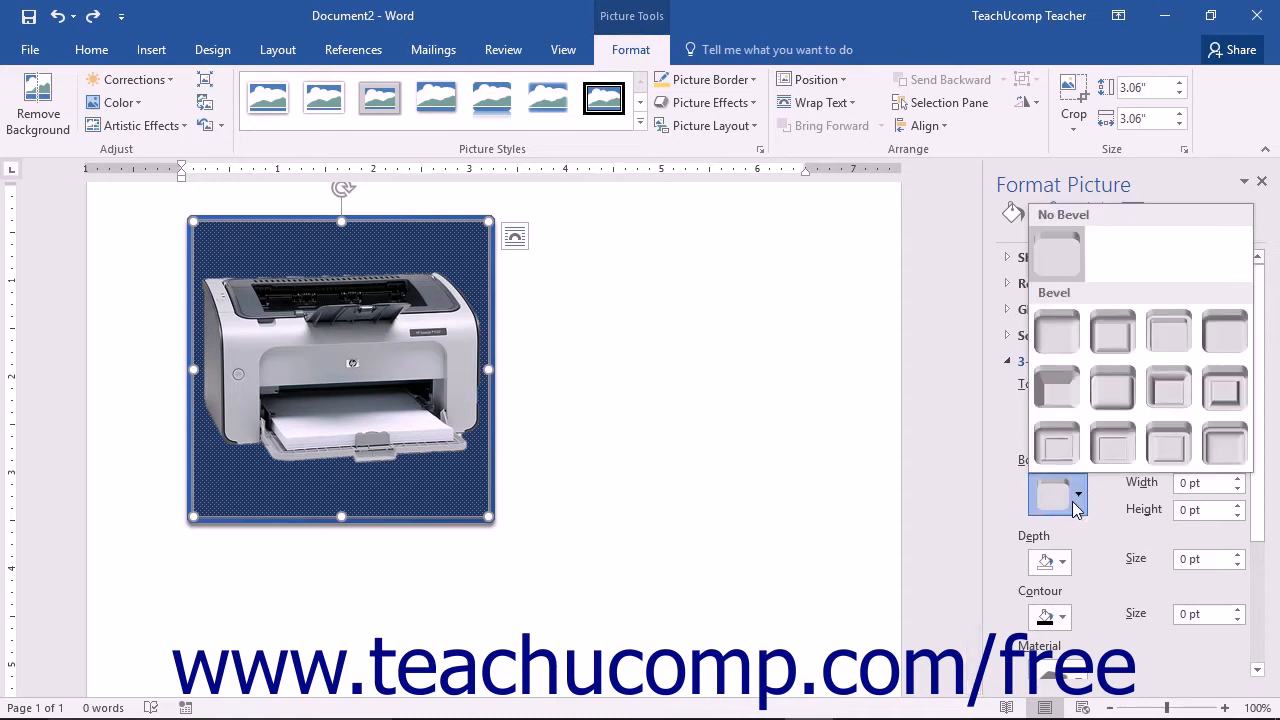
pyautogui.click(1075, 500)
pyautogui.click(1071, 429)
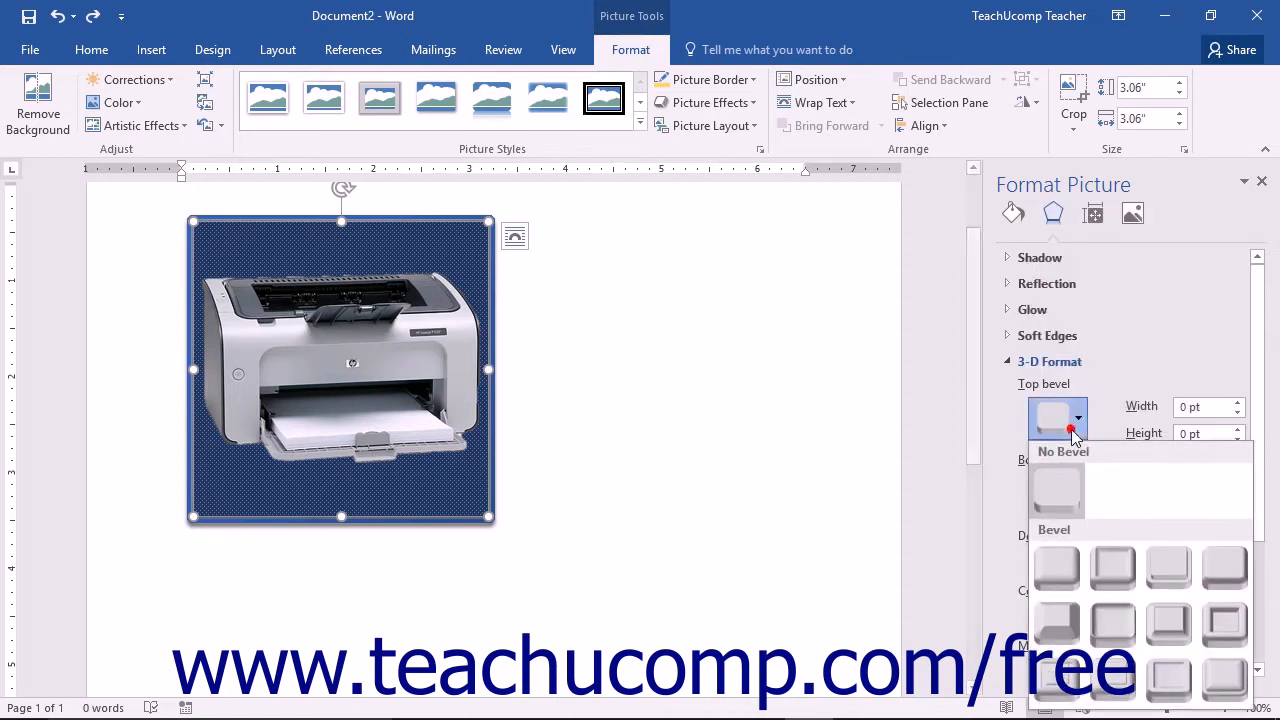
pyautogui.click(1063, 624)
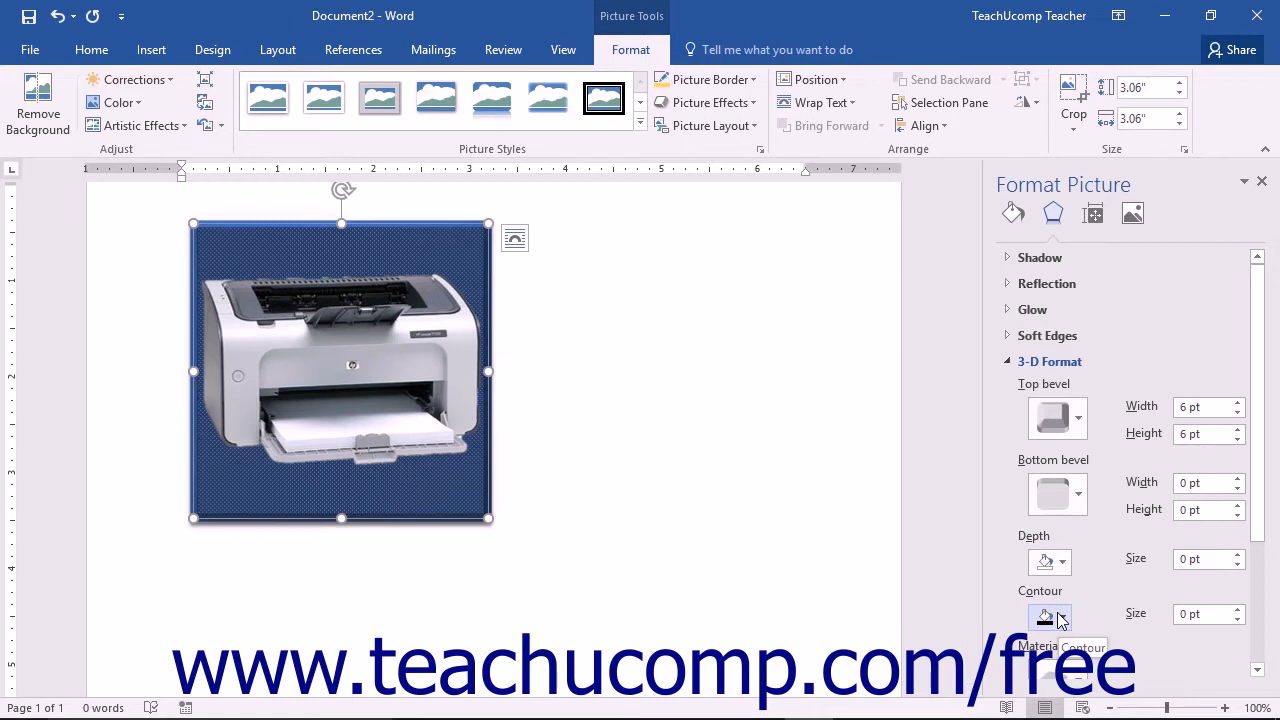
pyautogui.click(1186, 408)
pyautogui.click(1194, 434)
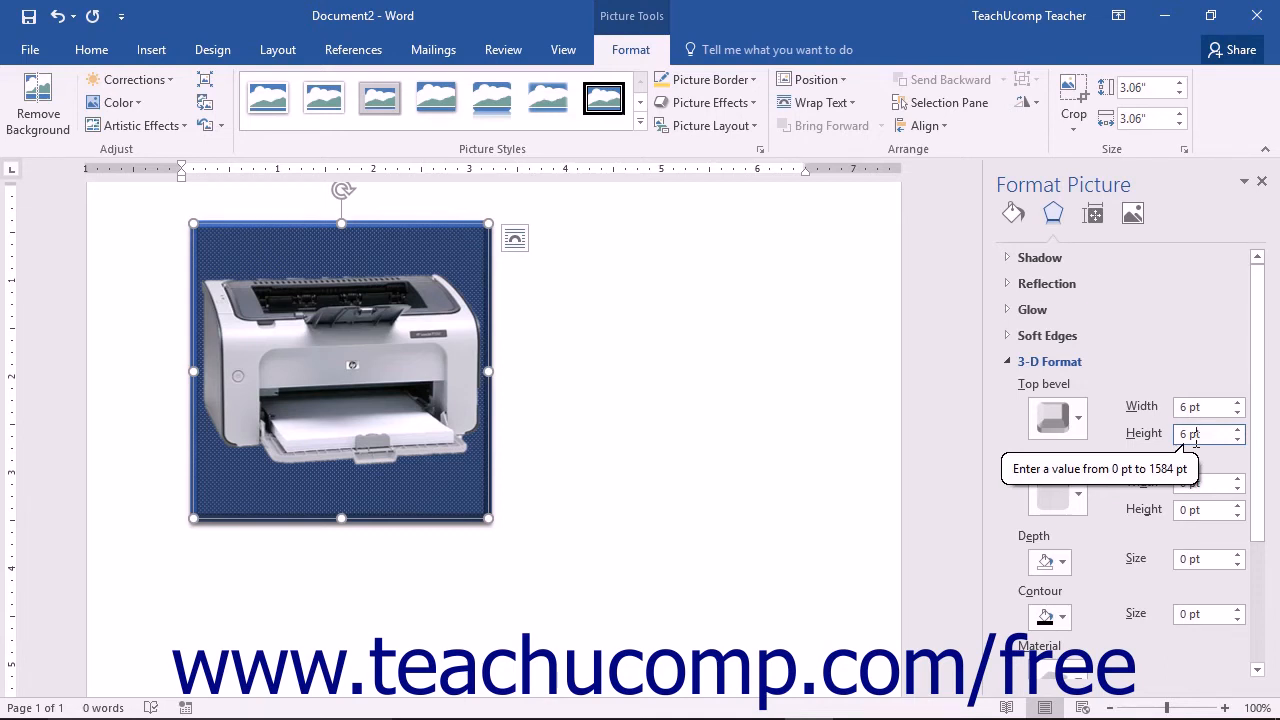
# Step: Set the depth color in the picture's 3-D format to black from the theme colors
pyautogui.click(1058, 563)
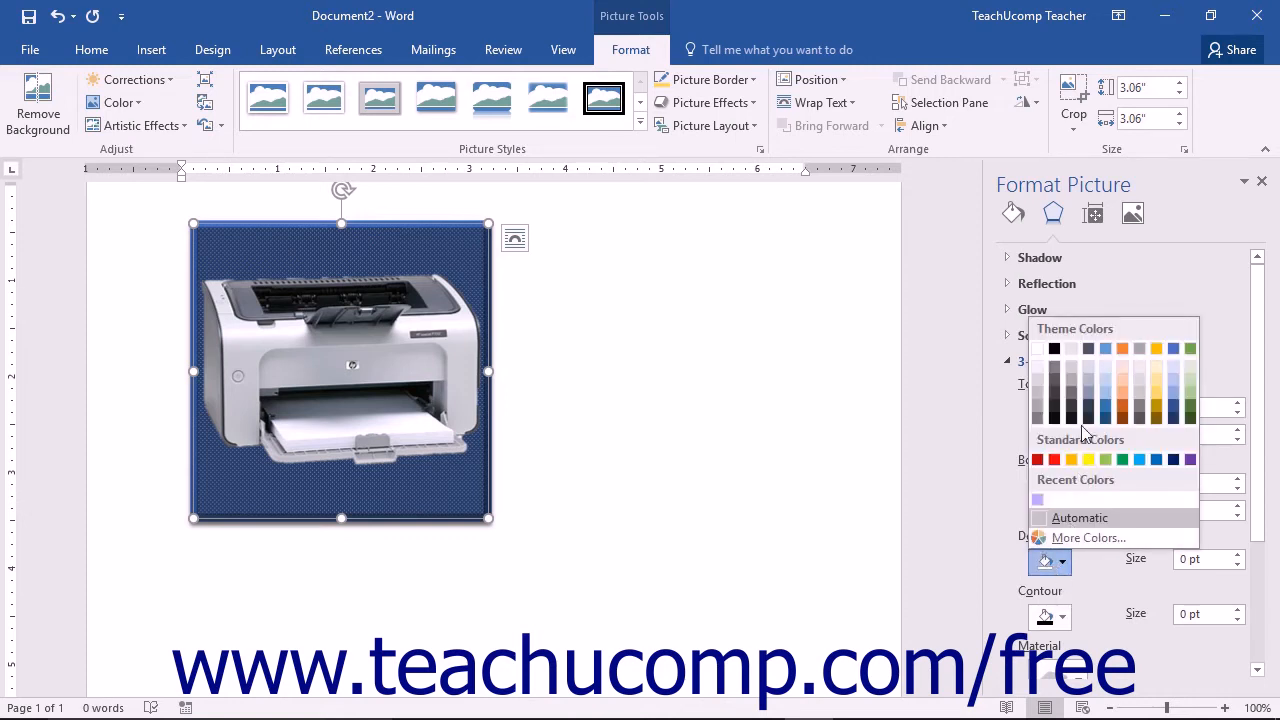
pyautogui.click(1054, 348)
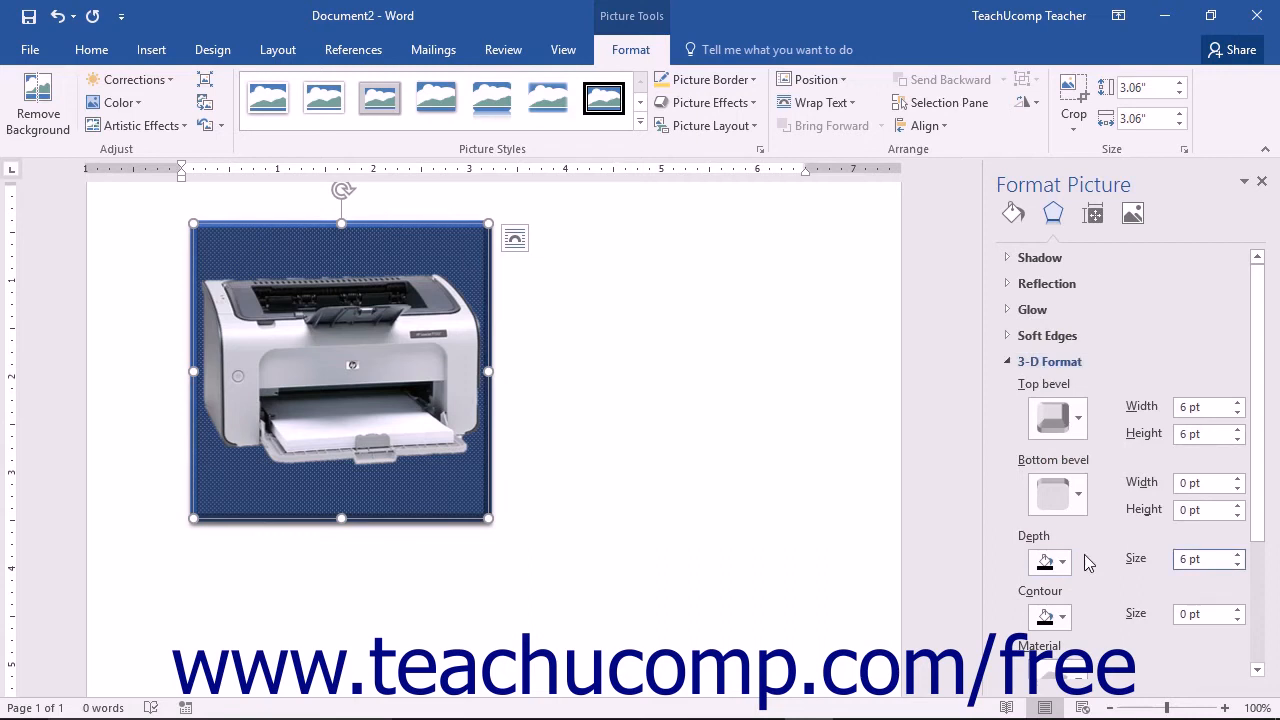
pyautogui.click(1203, 563)
pyautogui.click(1065, 620)
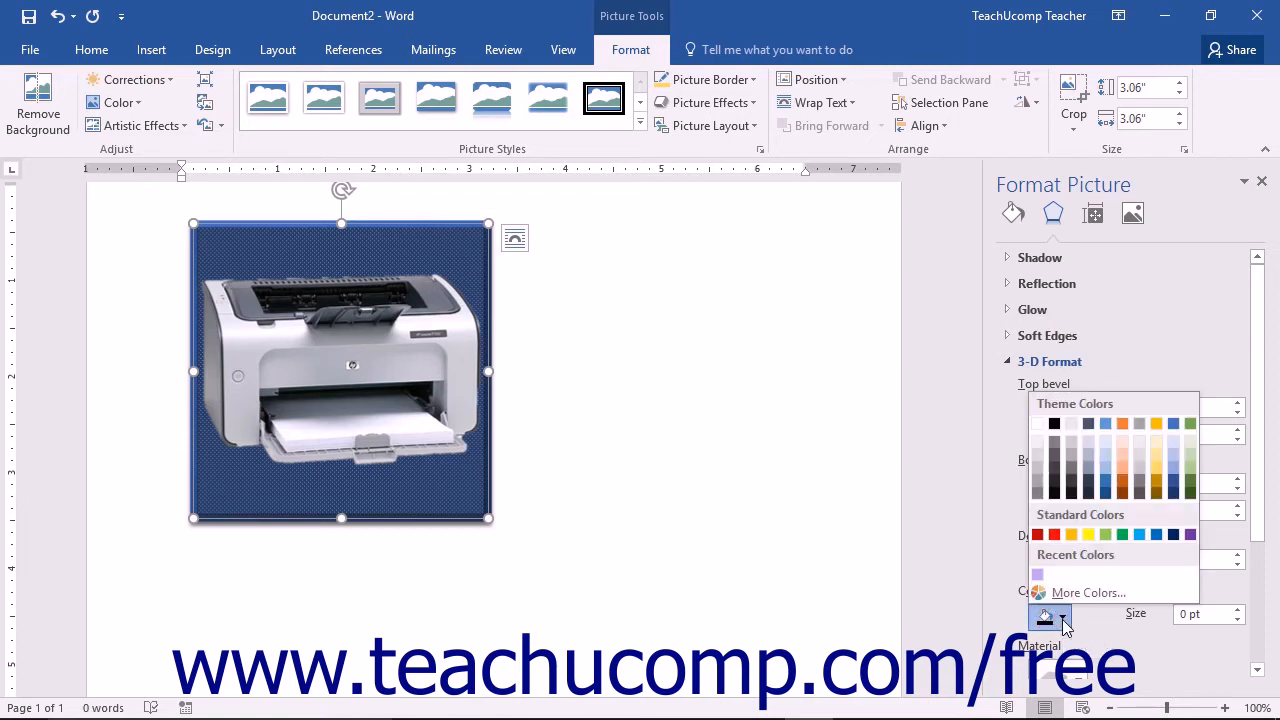
pyautogui.click(1064, 619)
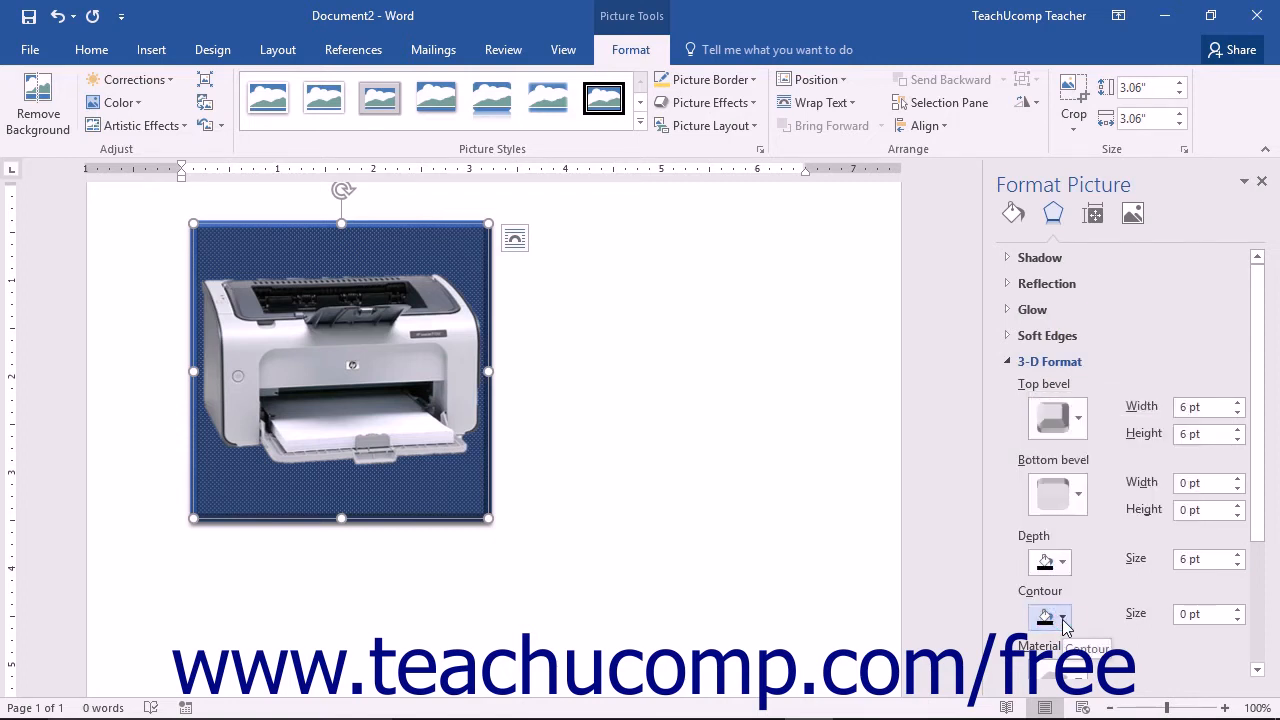
pyautogui.click(1193, 619)
# Step: Apply the first Special Effect material and the Freezing lighting from the Cool group to the picture
pyautogui.moveTo(1258, 528); pyautogui.dragTo(1258, 649)
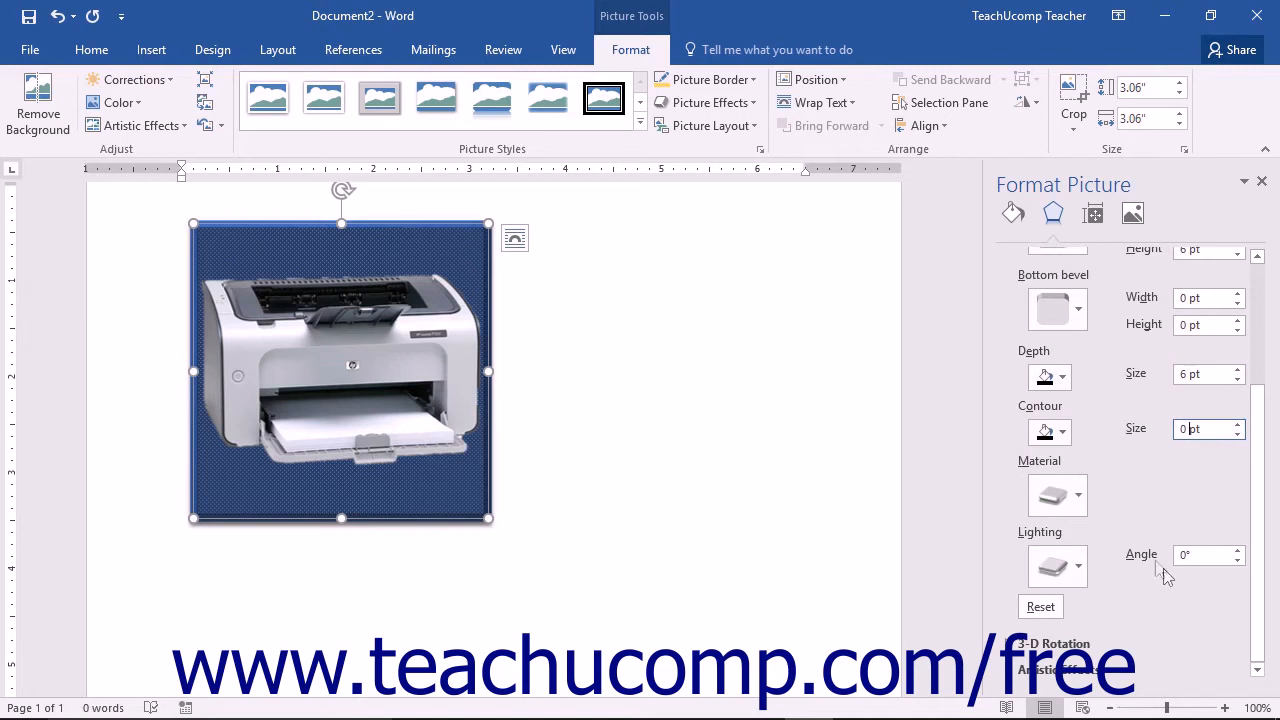
pyautogui.click(1073, 505)
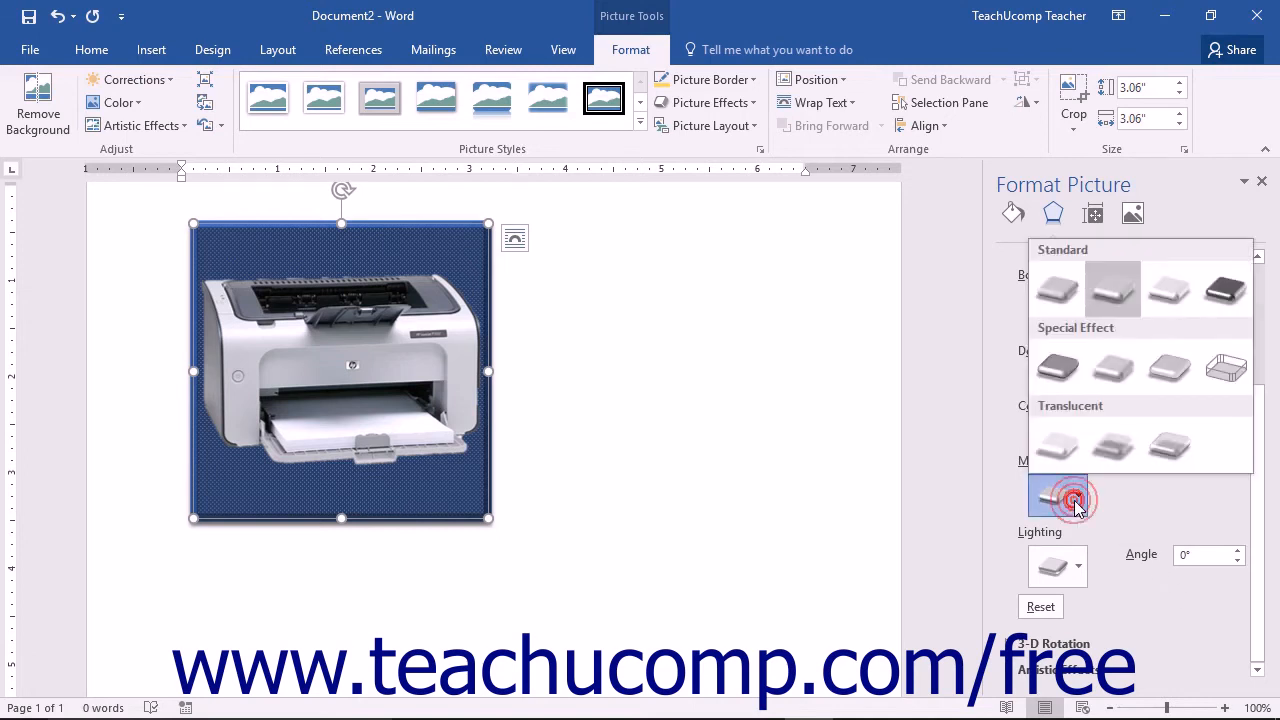
pyautogui.click(1055, 372)
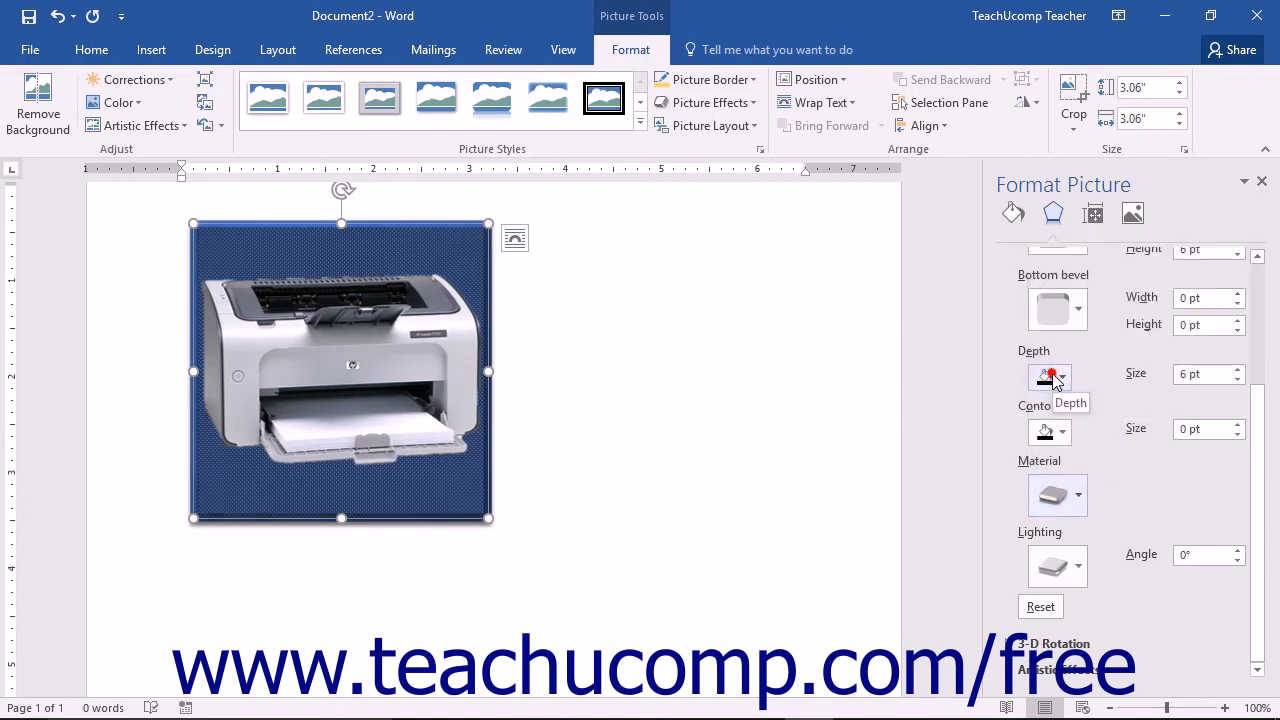
pyautogui.click(1073, 562)
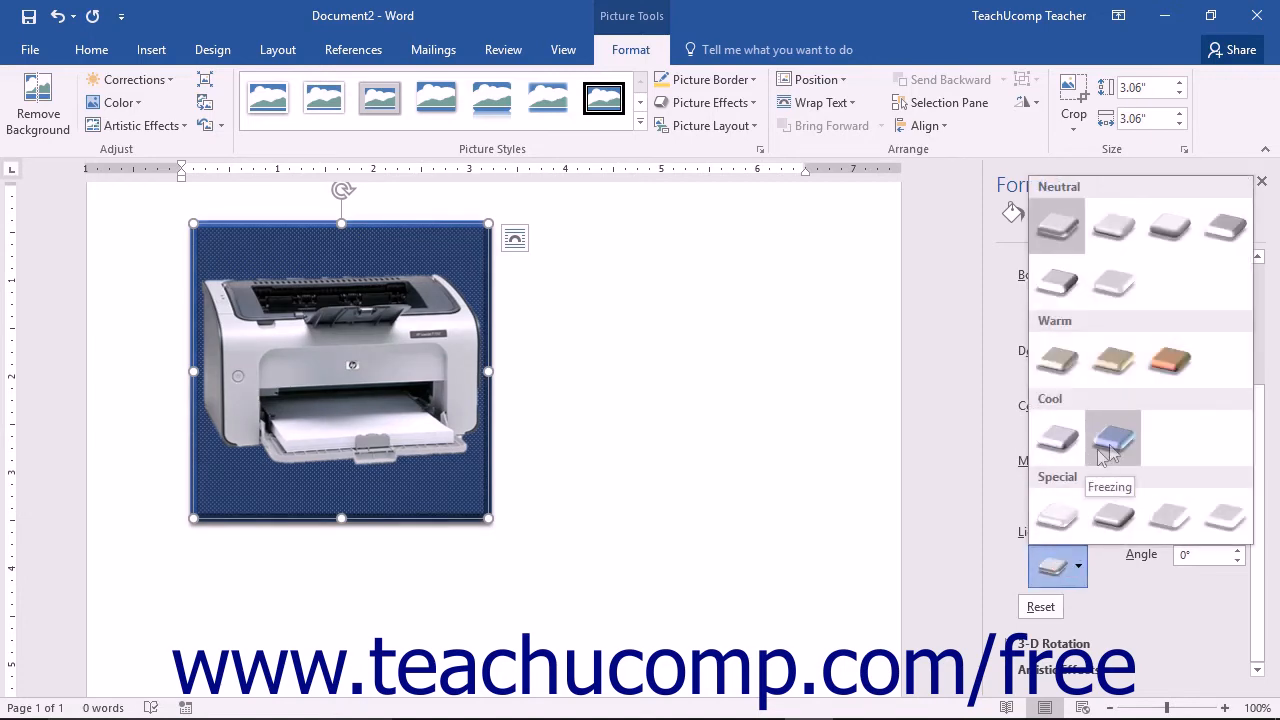
pyautogui.click(1112, 451)
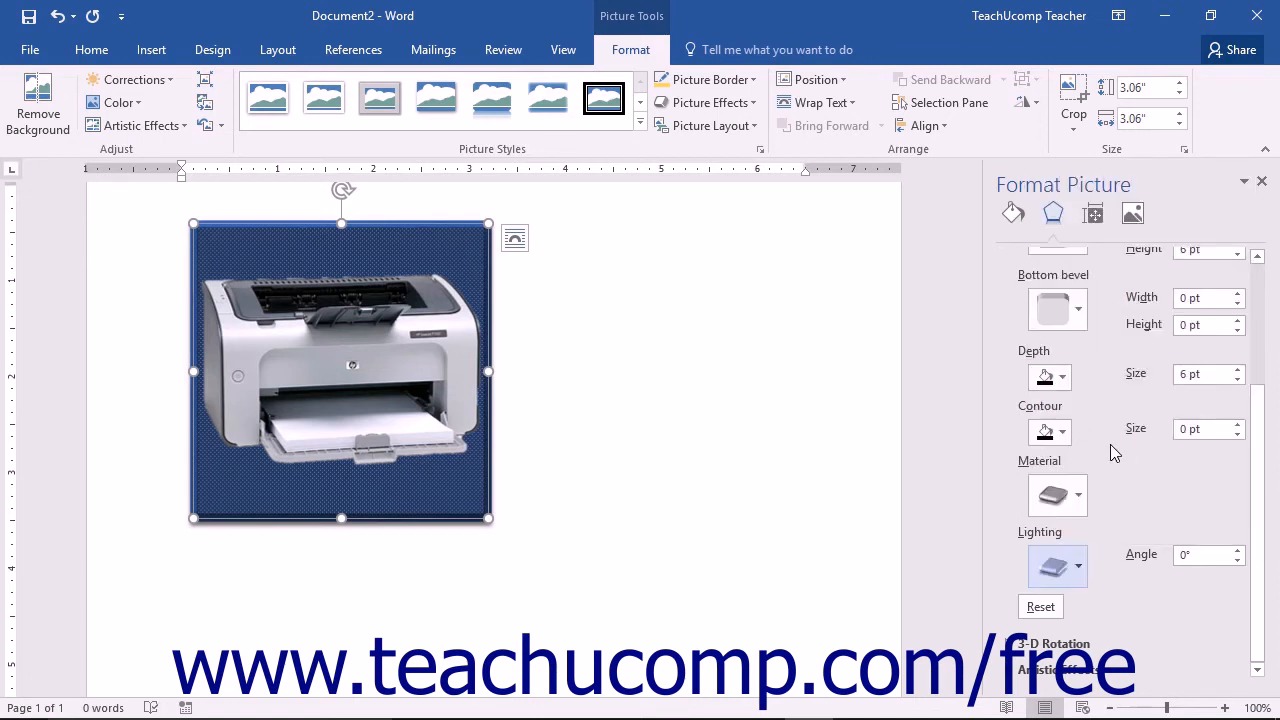
pyautogui.click(1190, 555)
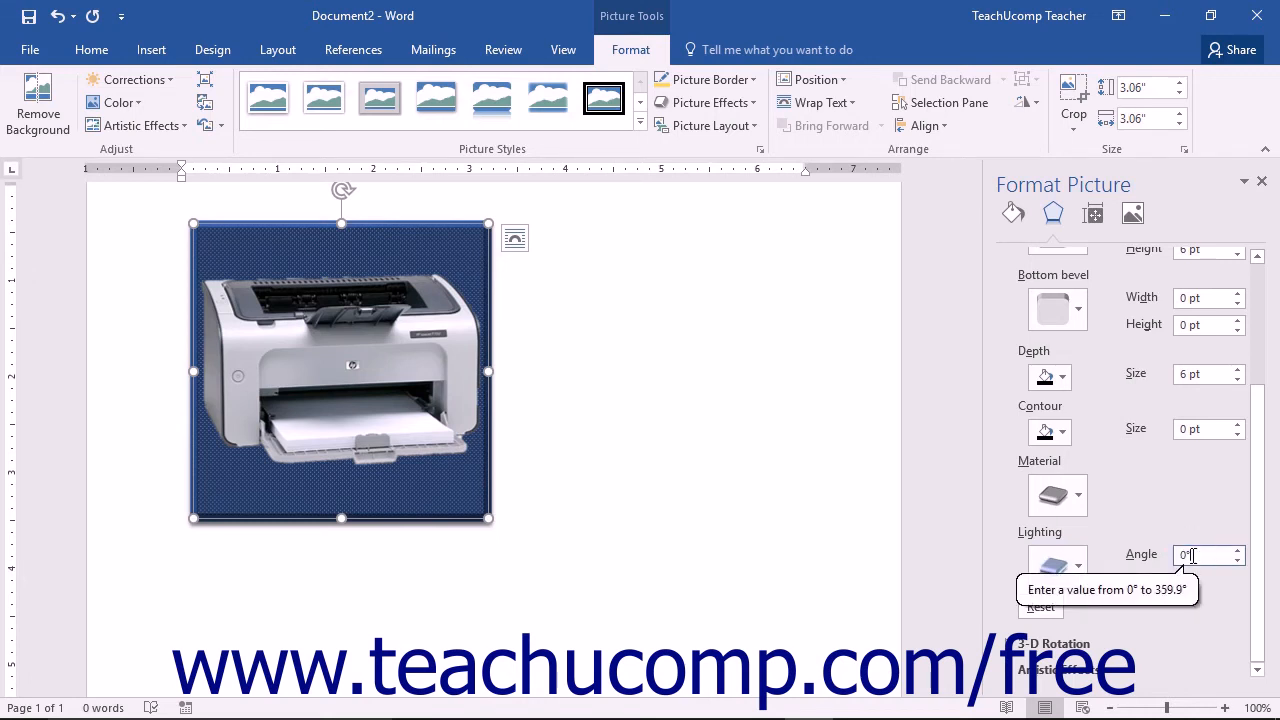
# Step: Reset the picture's 3-D format and collapse the 3-D Format settings
pyautogui.click(1041, 607)
pyautogui.moveTo(1257, 500); pyautogui.dragTo(1256, 420)
pyautogui.click(1059, 303)
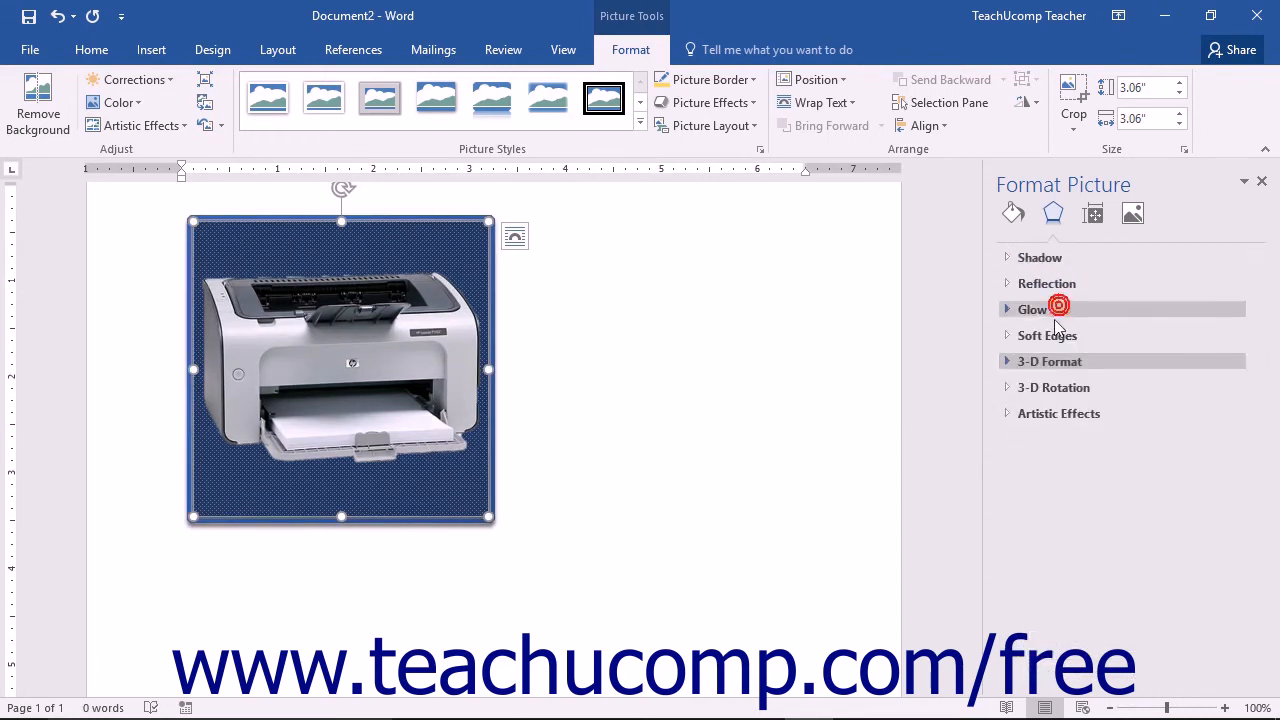
# Step: In the 3-D Rotation settings, apply the Perspective group's second preset in its second row to the picture
pyautogui.click(1051, 386)
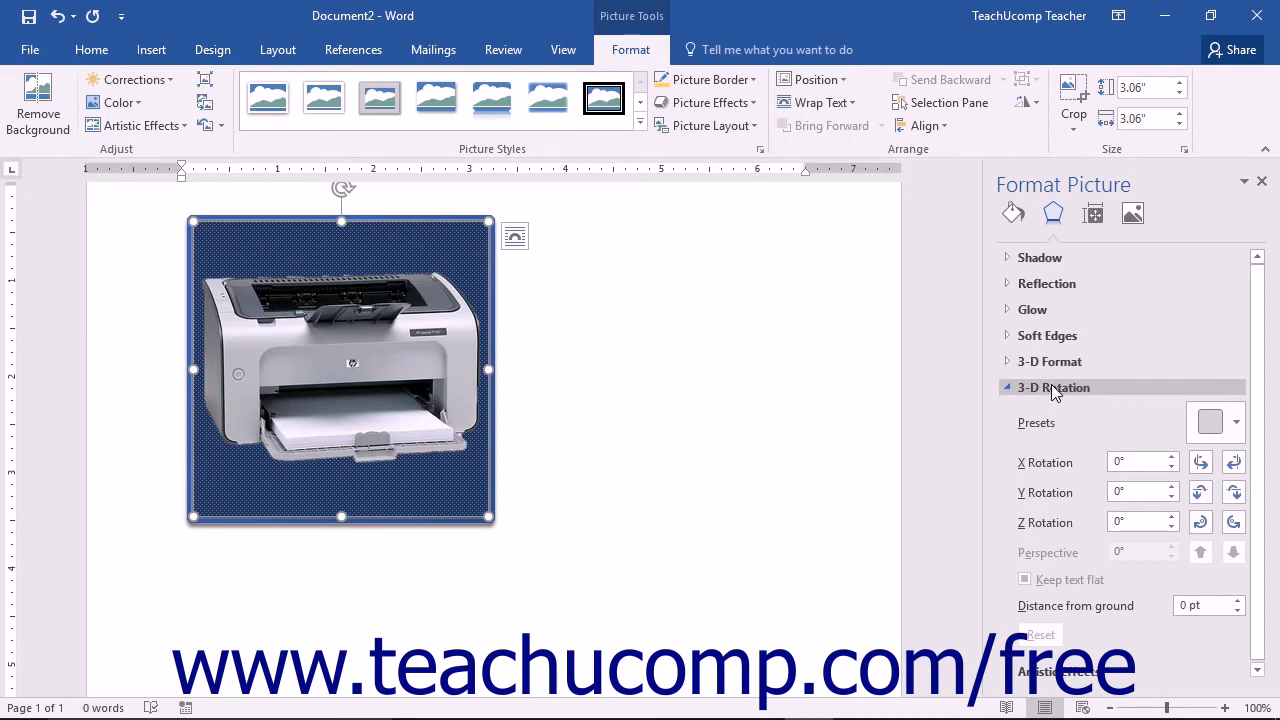
pyautogui.click(1228, 428)
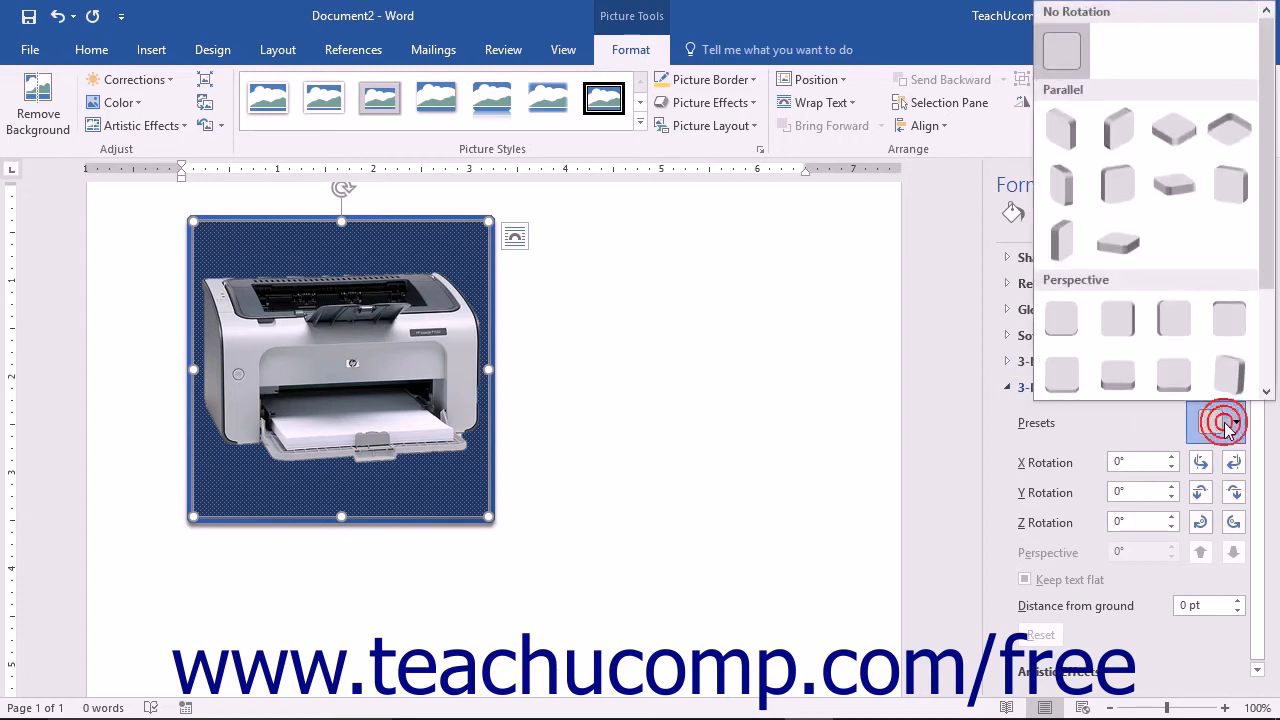
pyautogui.click(1112, 382)
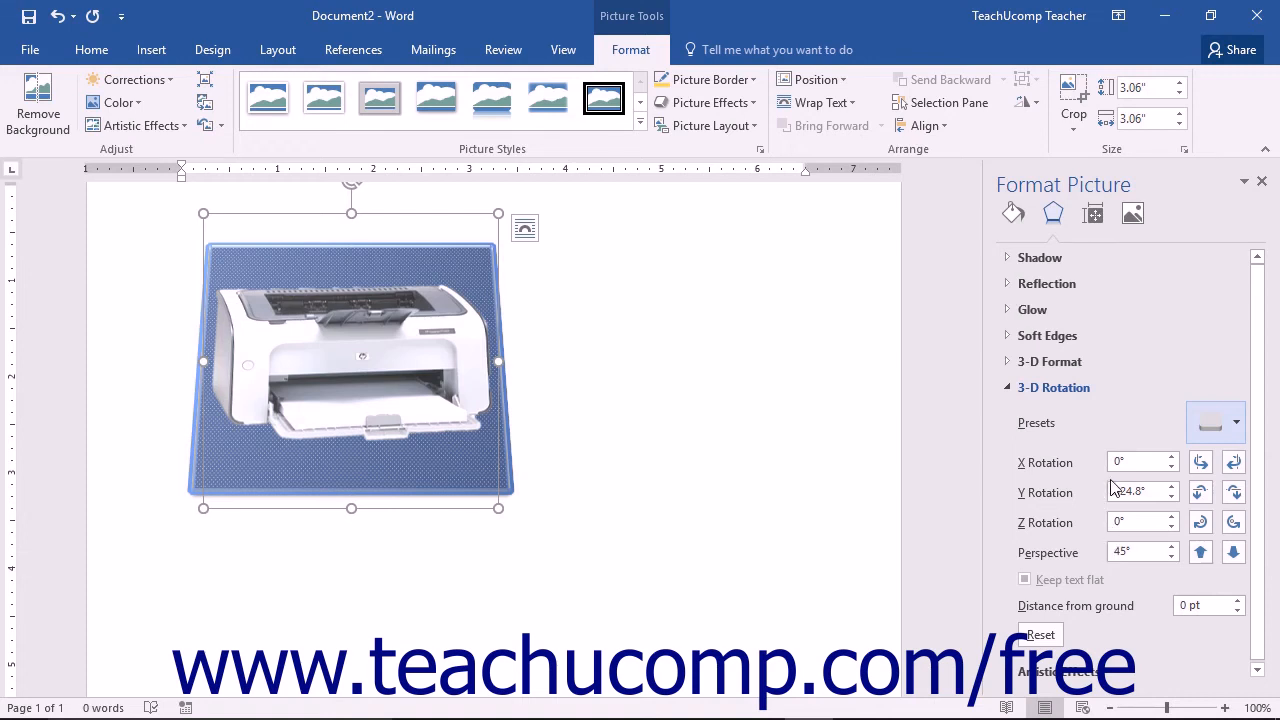
# Step: Rotate the picture in three leftward increments of X rotation, reaching 341.9° X, 326.2° Y and 10.3° Z
pyautogui.click(1083, 462)
pyautogui.click(1083, 493)
pyautogui.click(1202, 462)
pyautogui.click(1202, 462)
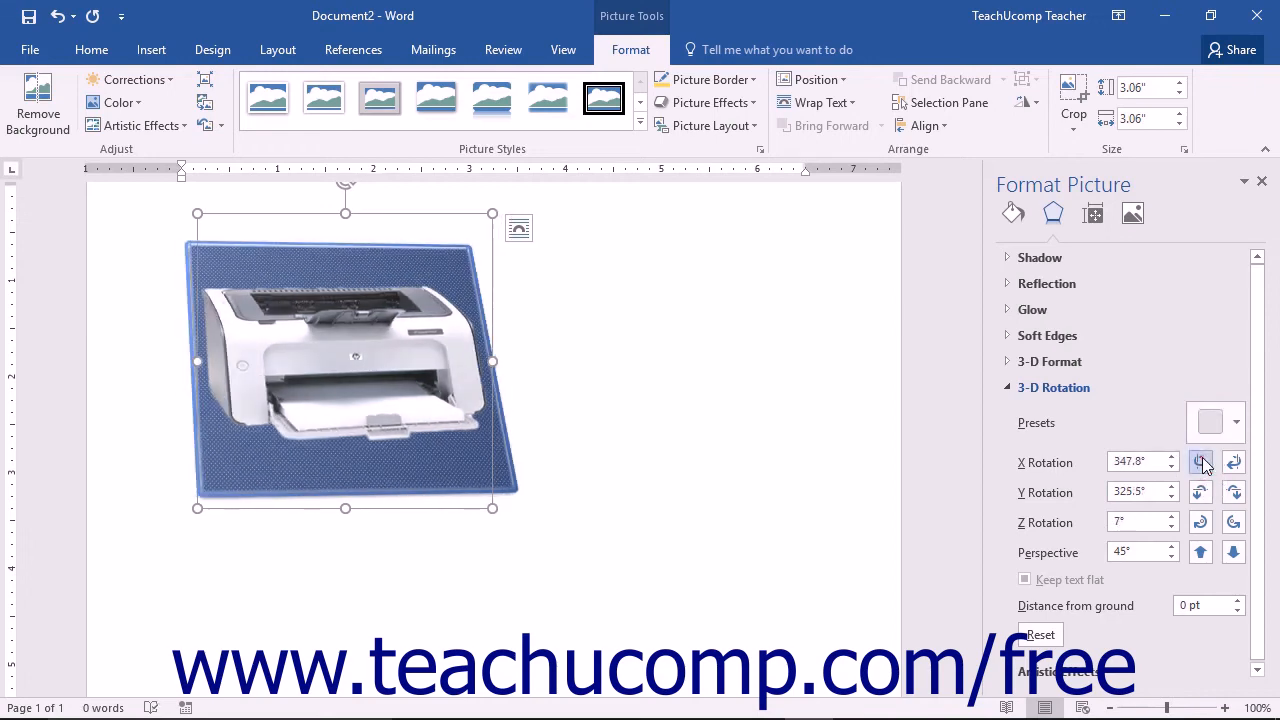
pyautogui.click(1203, 464)
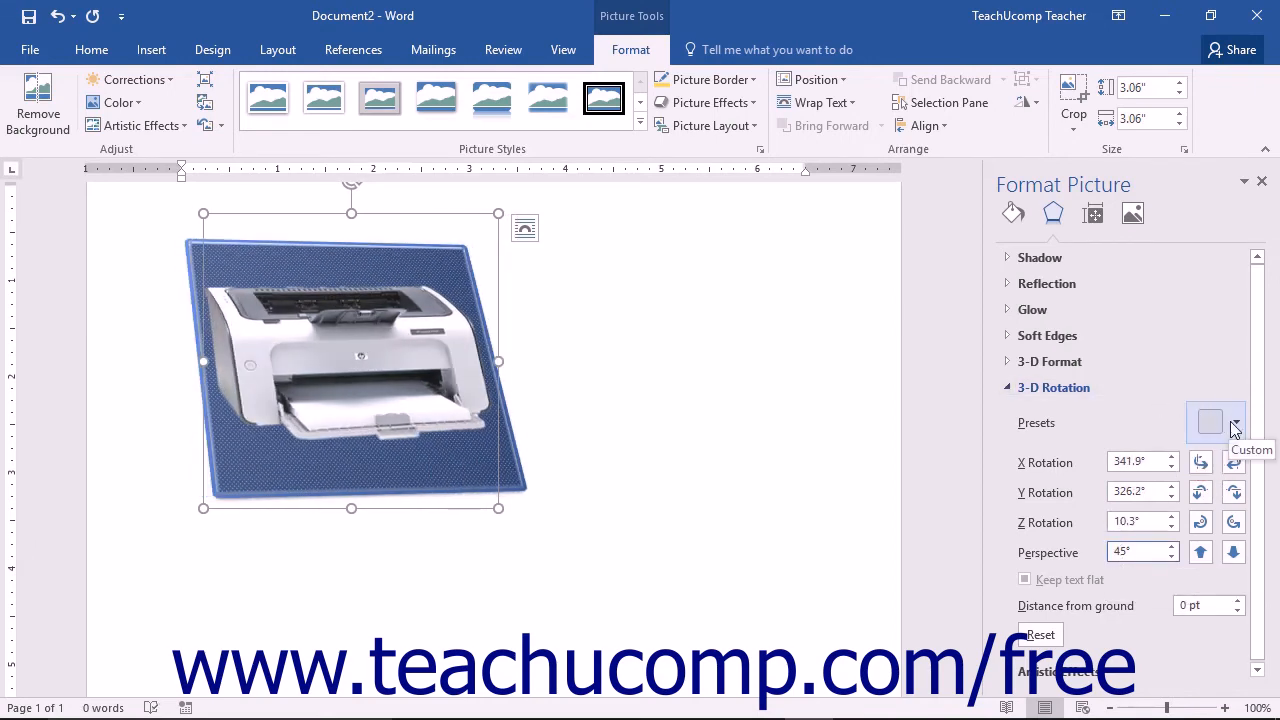
pyautogui.click(1235, 423)
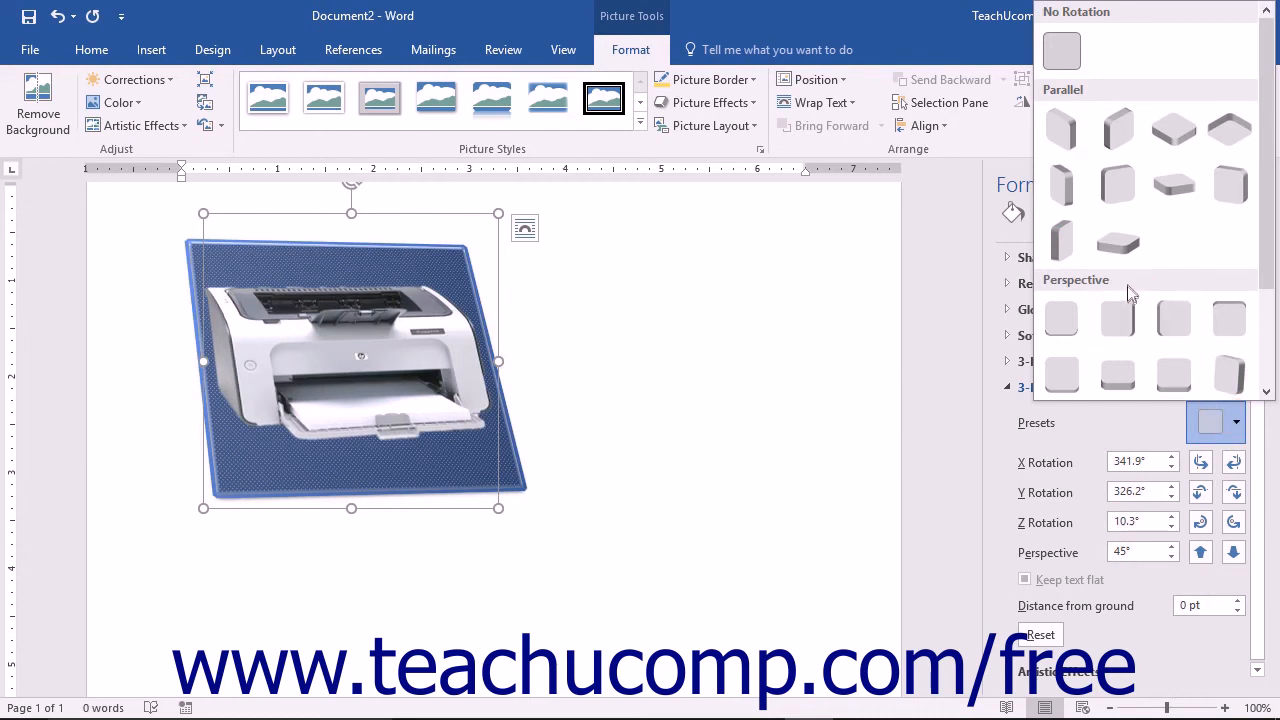
pyautogui.click(1150, 551)
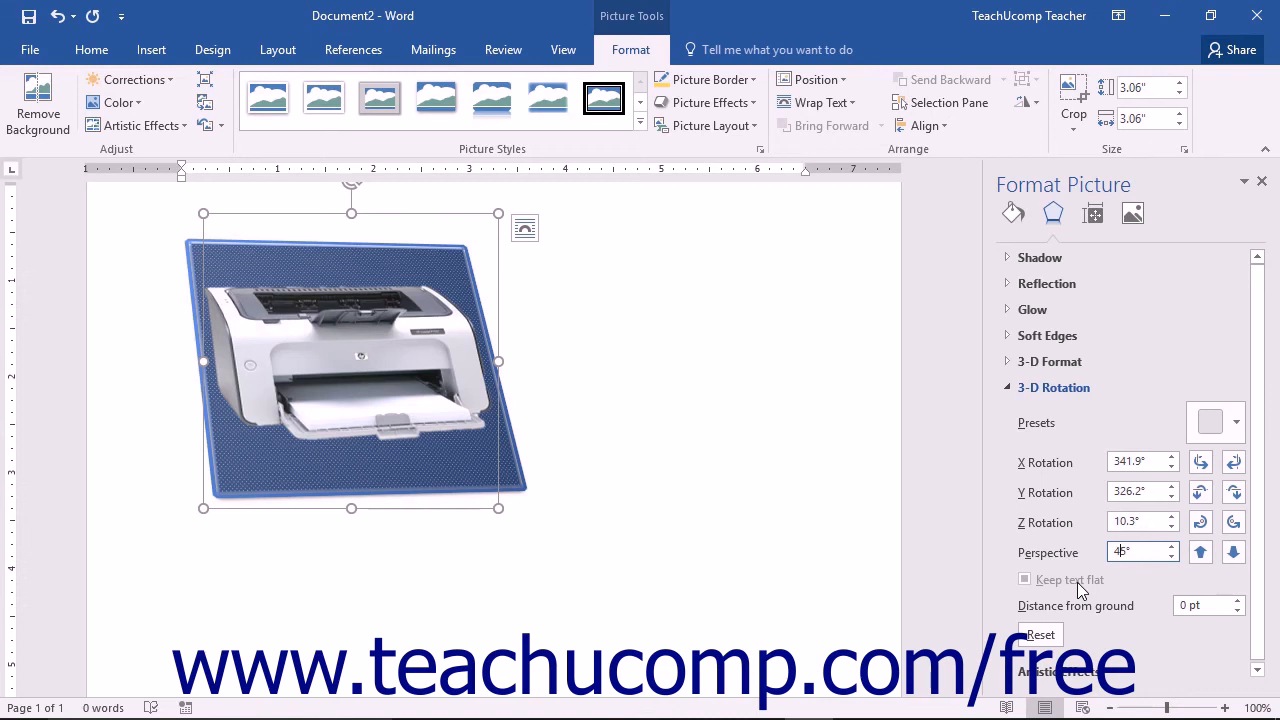
pyautogui.click(1176, 608)
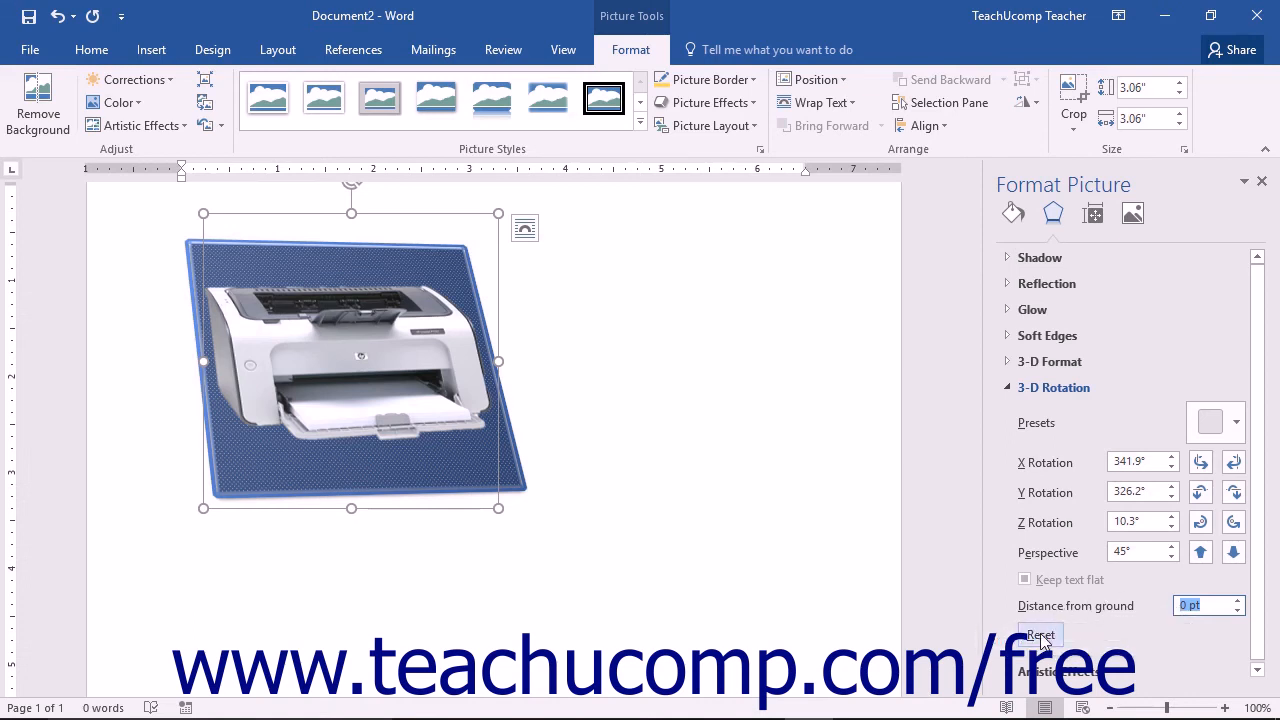
# Step: Reset the picture's 3-D rotation and collapse the 3-D Rotation settings
pyautogui.click(1040, 636)
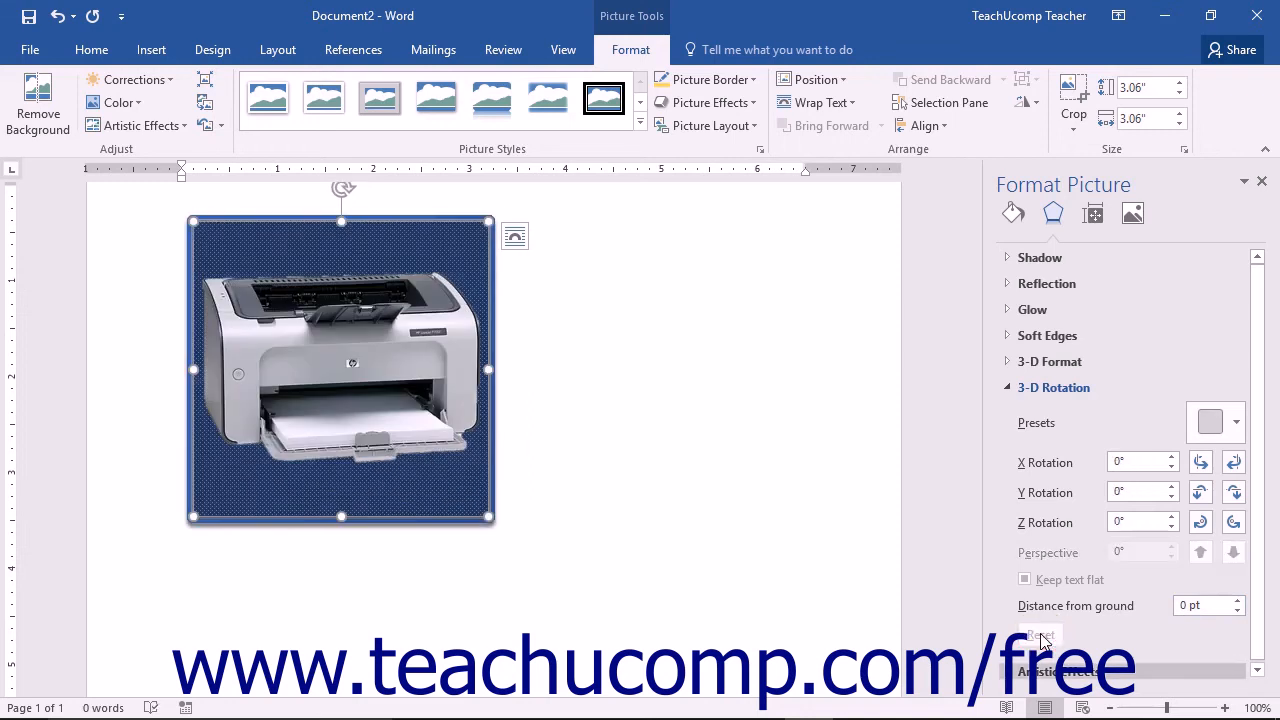
pyautogui.click(1051, 387)
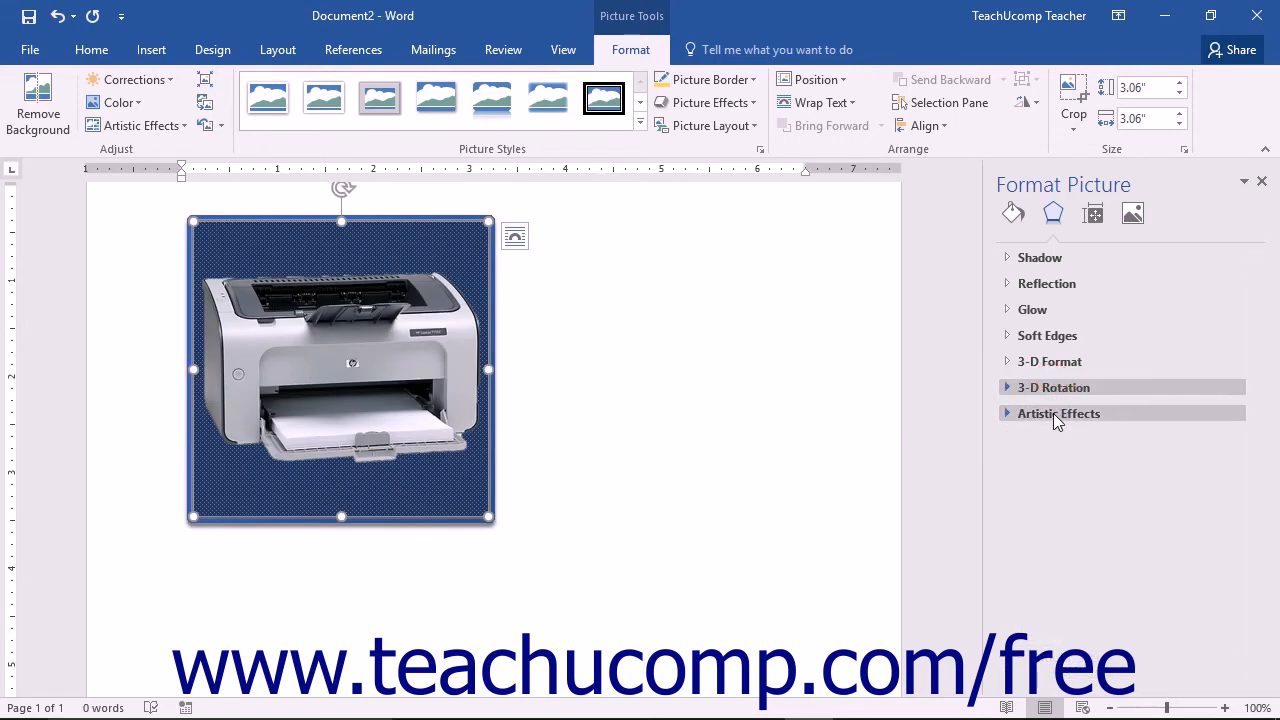
# Step: Apply the third row's last artistic effect to the picture with scaling at 53, and reset the artistic effects
pyautogui.click(1053, 413)
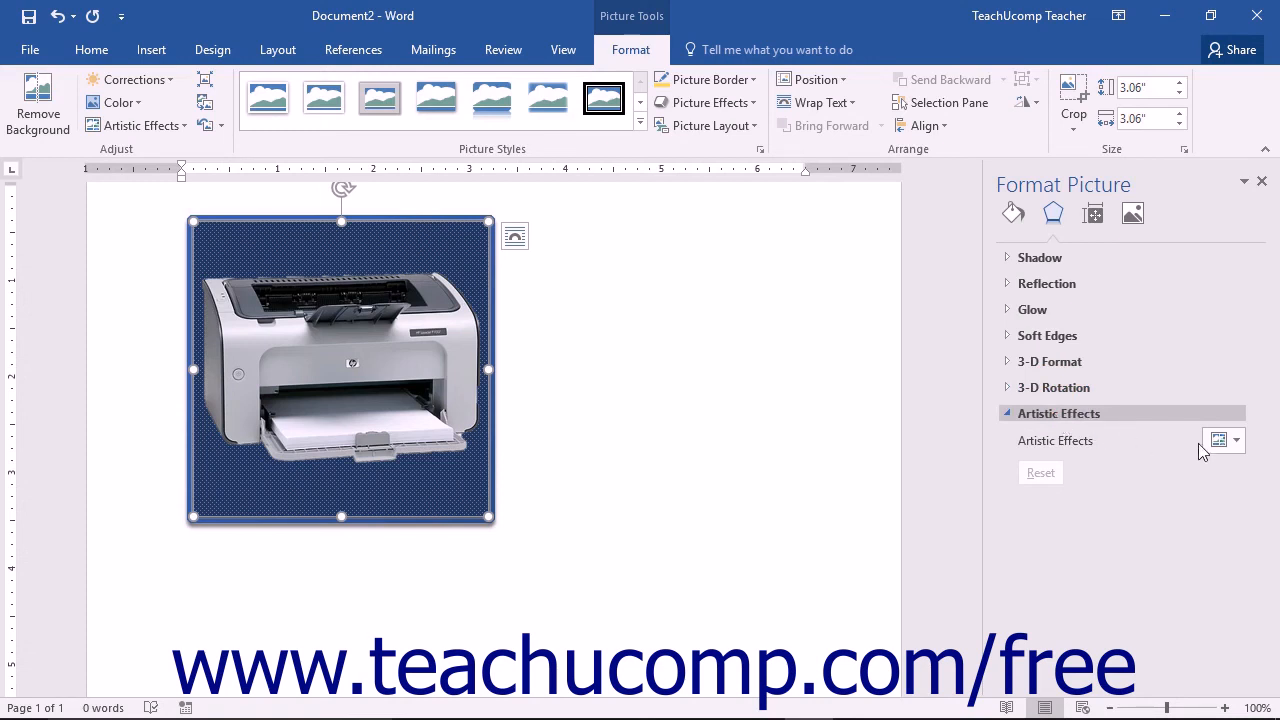
pyautogui.click(1235, 445)
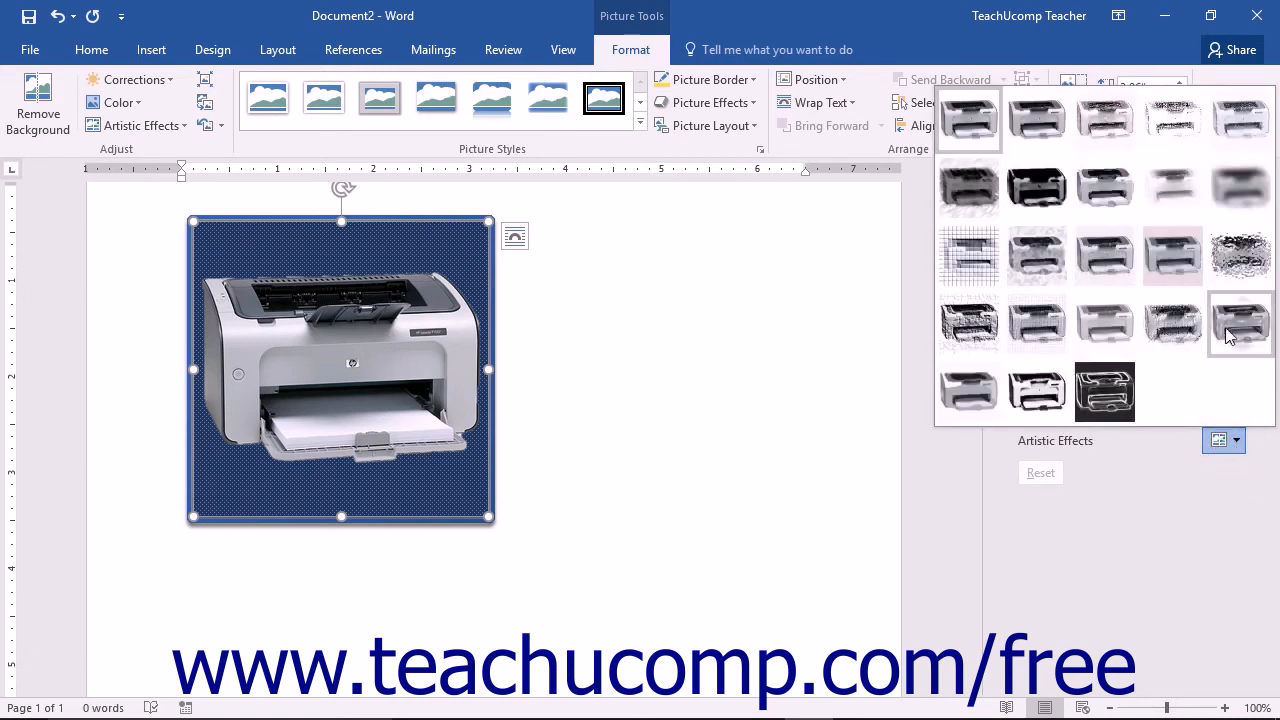
pyautogui.click(1233, 279)
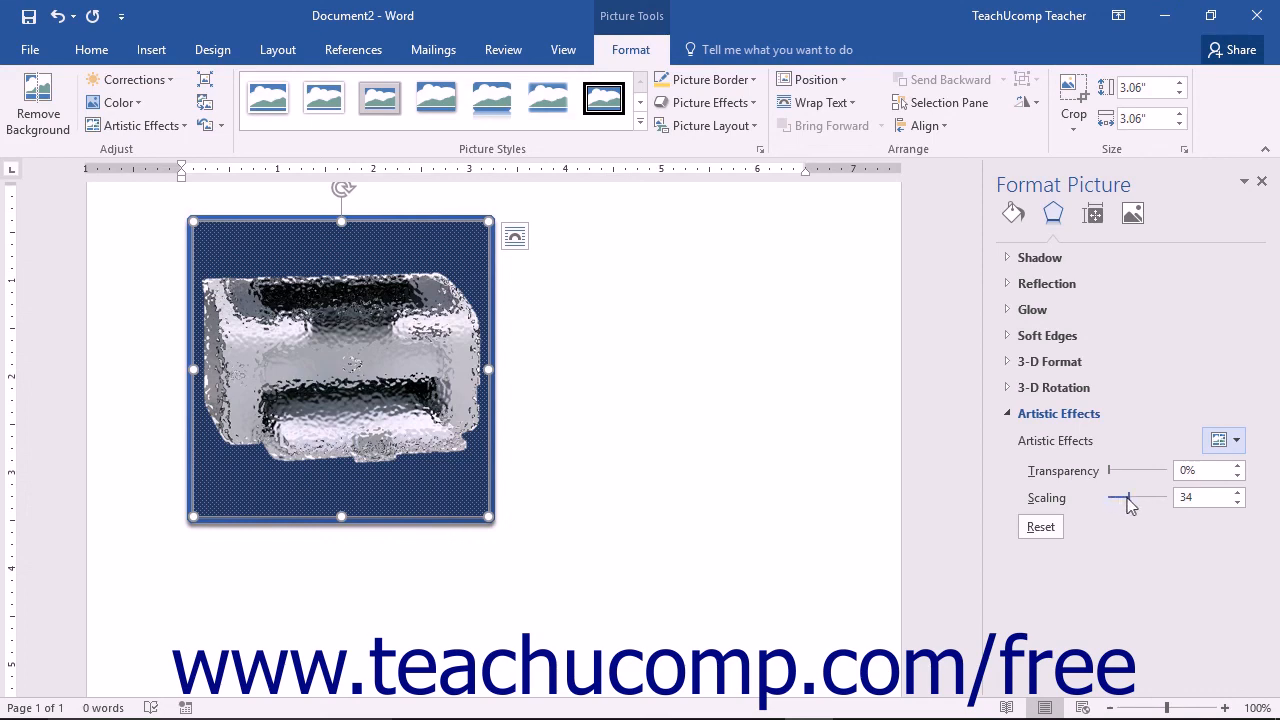
pyautogui.moveTo(1129, 497); pyautogui.dragTo(1139, 497)
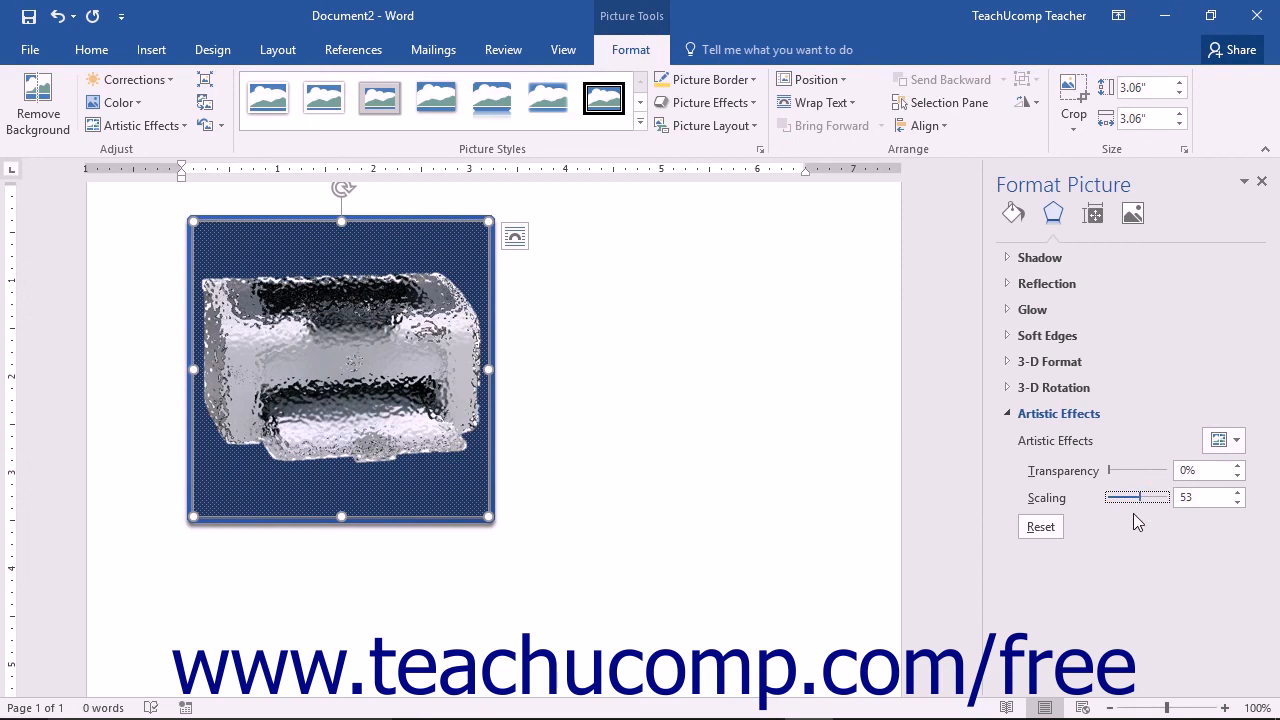
pyautogui.click(1042, 527)
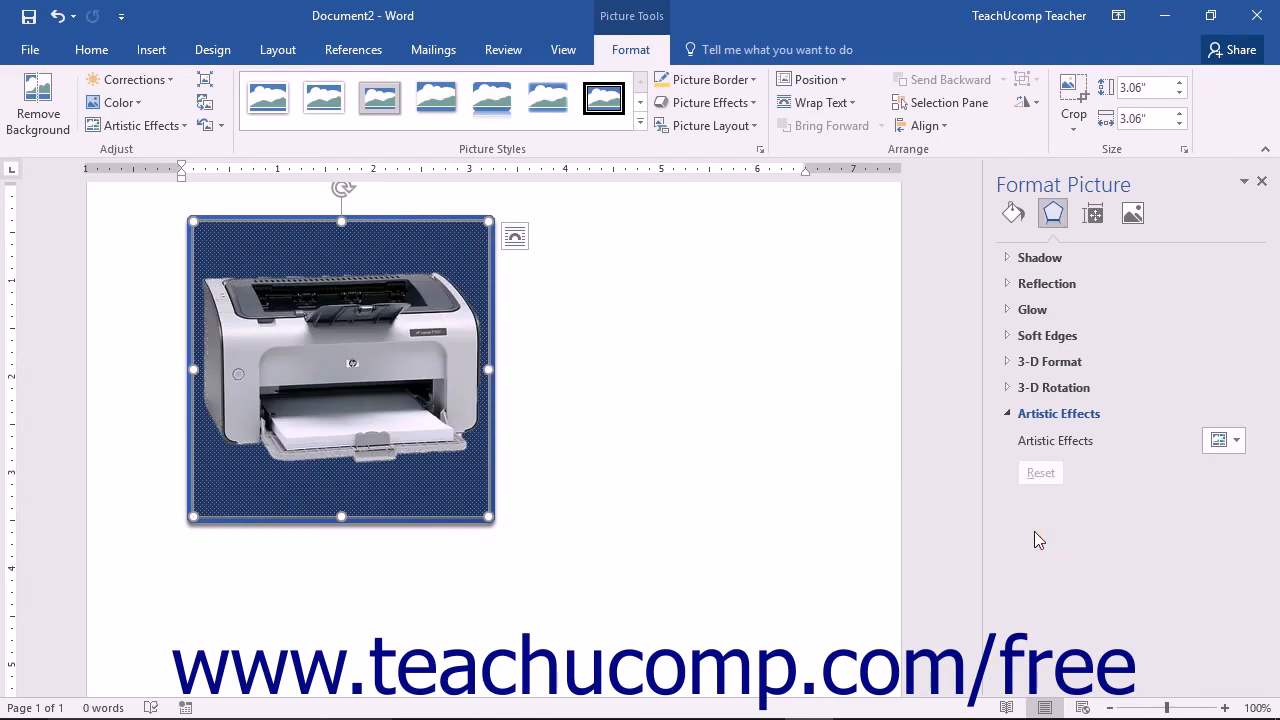